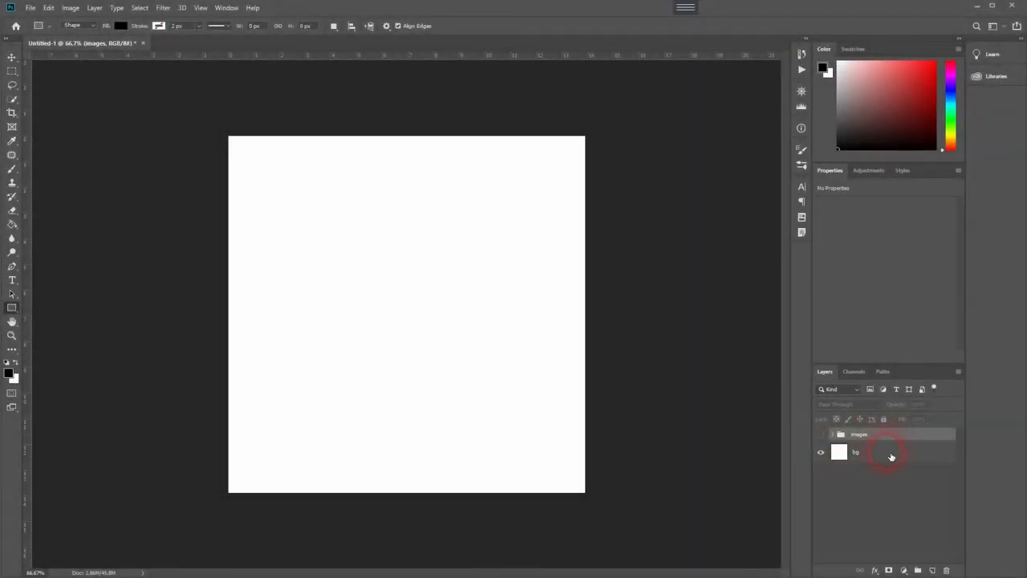
# Hide every photo layer and the images group, then collapse the group.
pyautogui.click(821, 434)
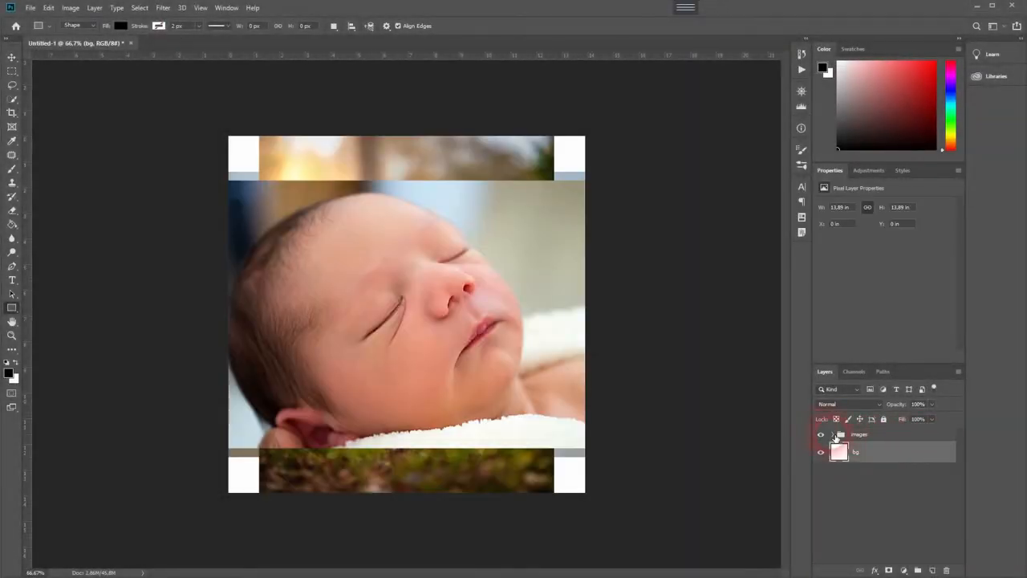
pyautogui.click(830, 434)
pyautogui.scroll(-3, 891, 481)
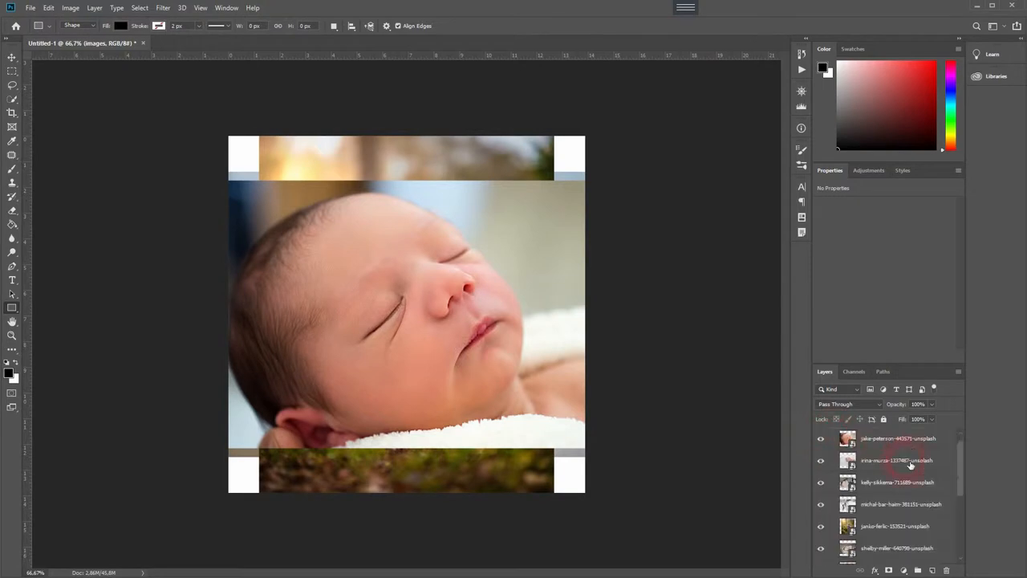
pyautogui.scroll(3, 908, 468)
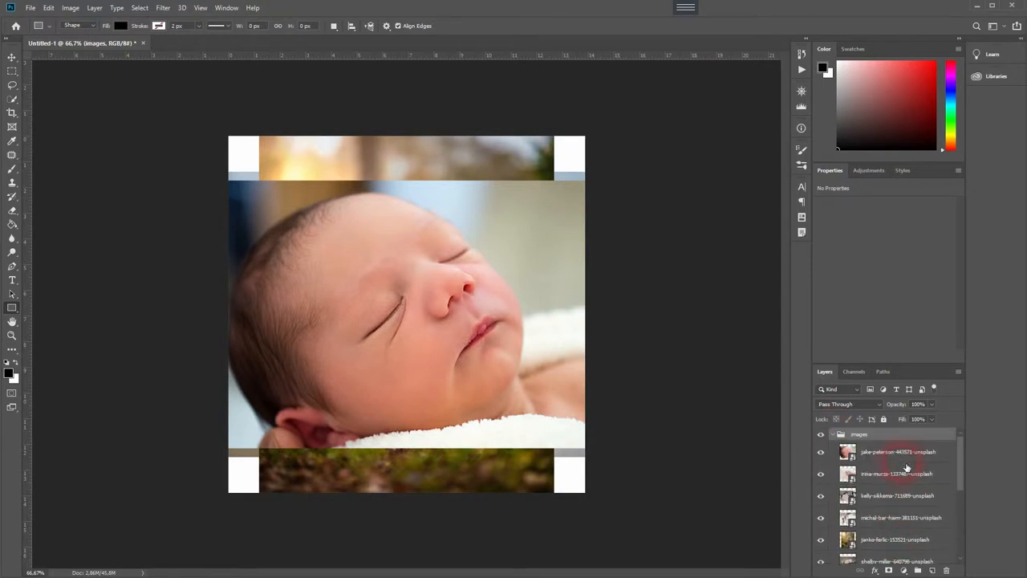
pyautogui.click(821, 452)
pyautogui.click(821, 473)
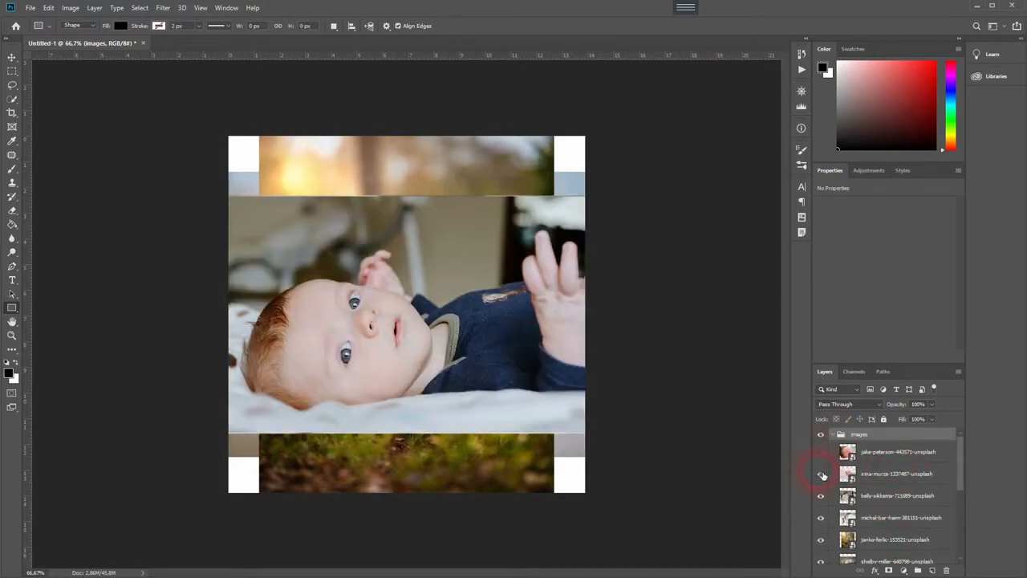
pyautogui.click(822, 473)
pyautogui.click(821, 452)
pyautogui.click(820, 434)
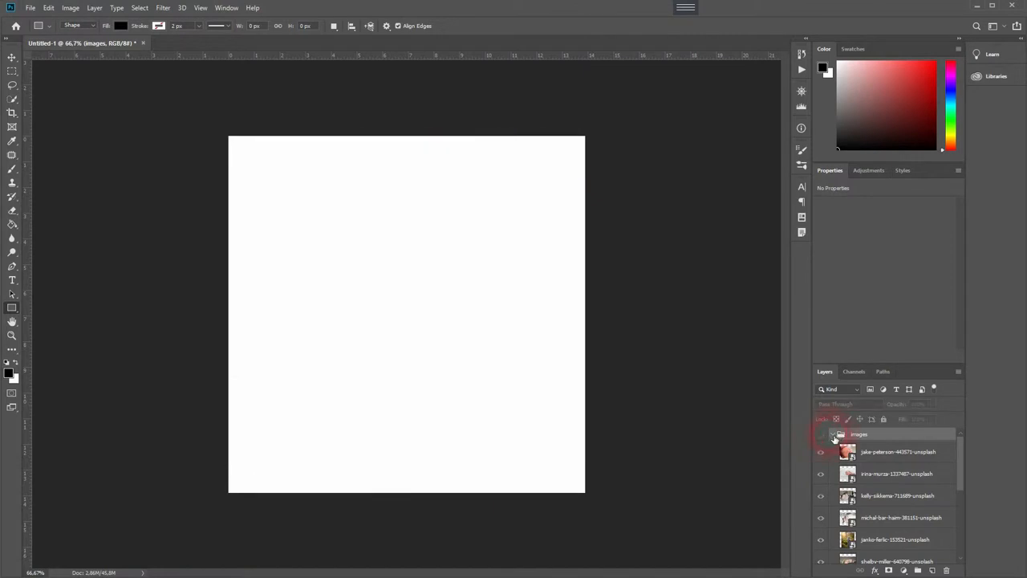
pyautogui.click(837, 436)
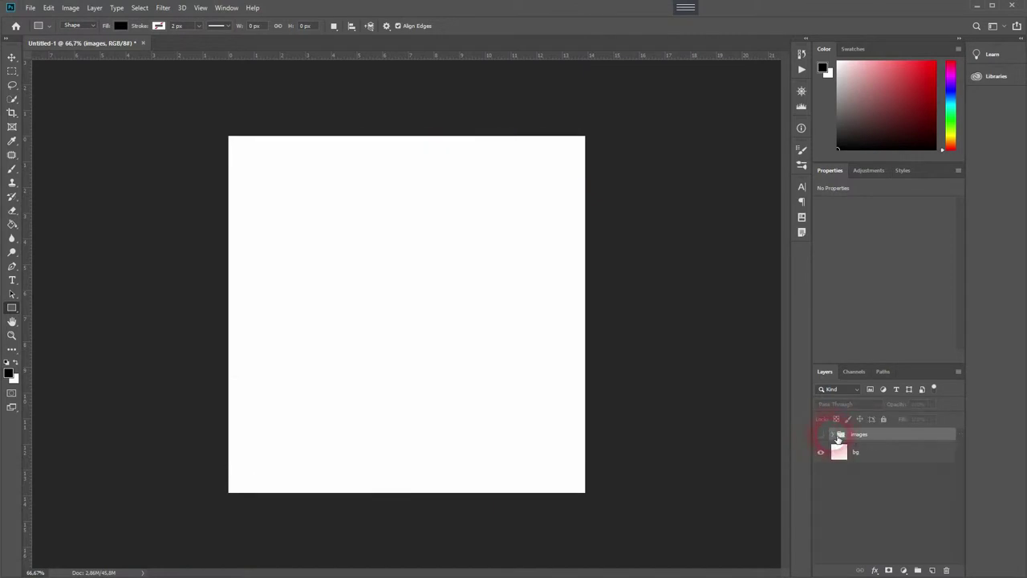
# Add a new empty layer above bg and name it heart.
pyautogui.click(879, 452)
pyautogui.click(932, 570)
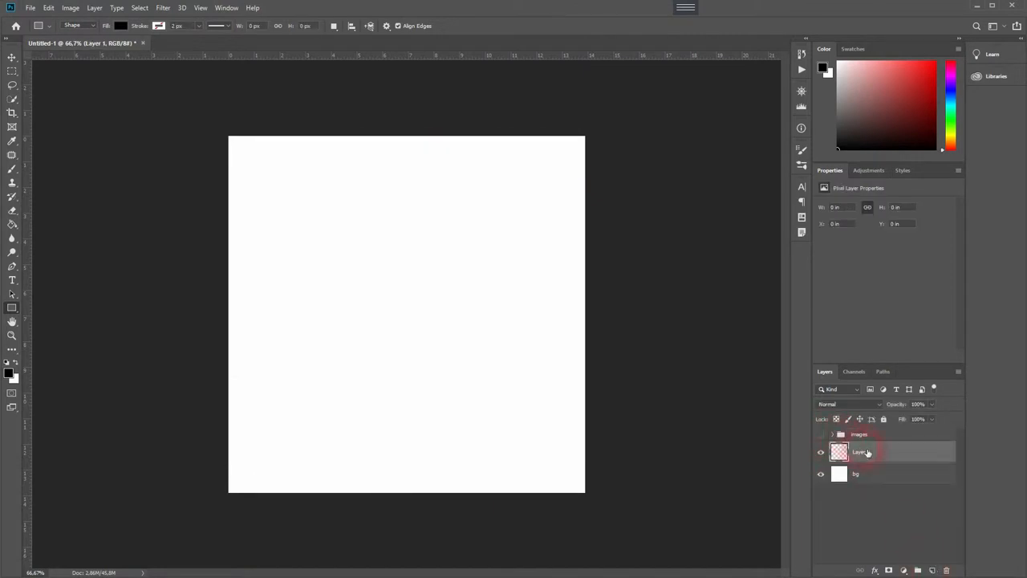
pyautogui.doubleClick(862, 452)
pyautogui.write('t')
pyautogui.press('Return')
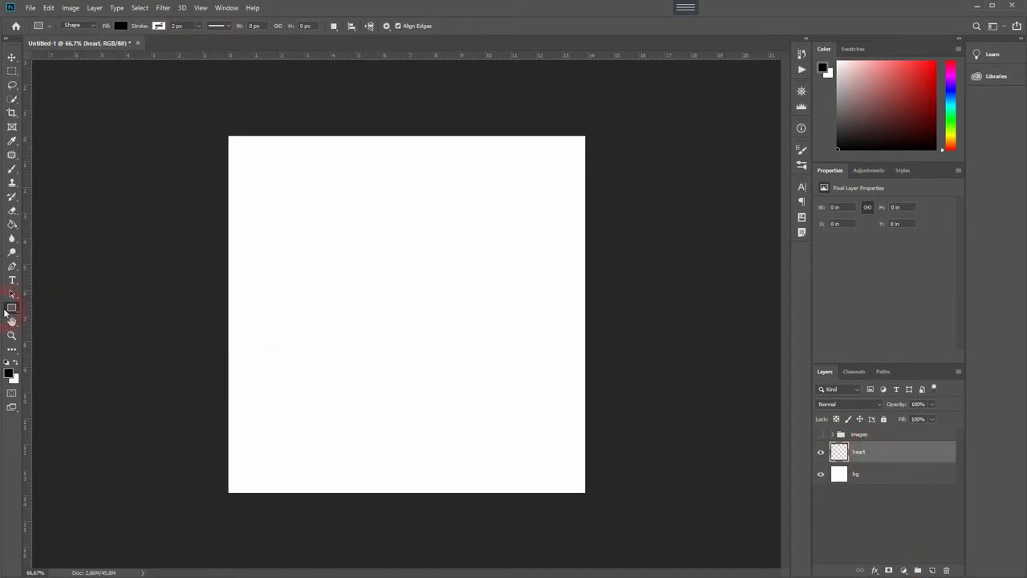
# Draw a large black heart across the canvas with the Custom Shape tool's heart preset.
pyautogui.rightClick(11, 311)
pyautogui.click(72, 363)
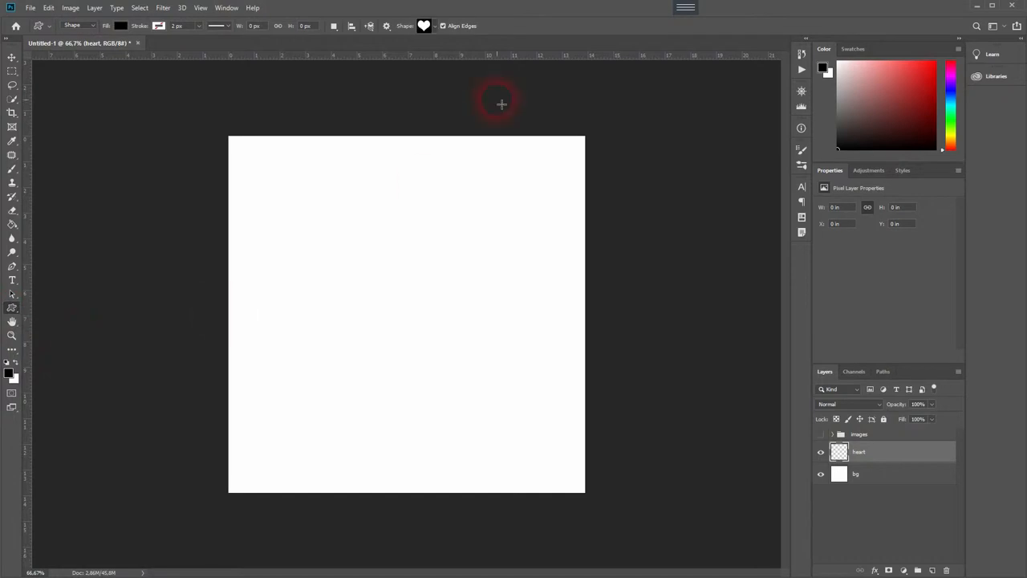
pyautogui.click(434, 27)
pyautogui.scroll(-4, 465, 161)
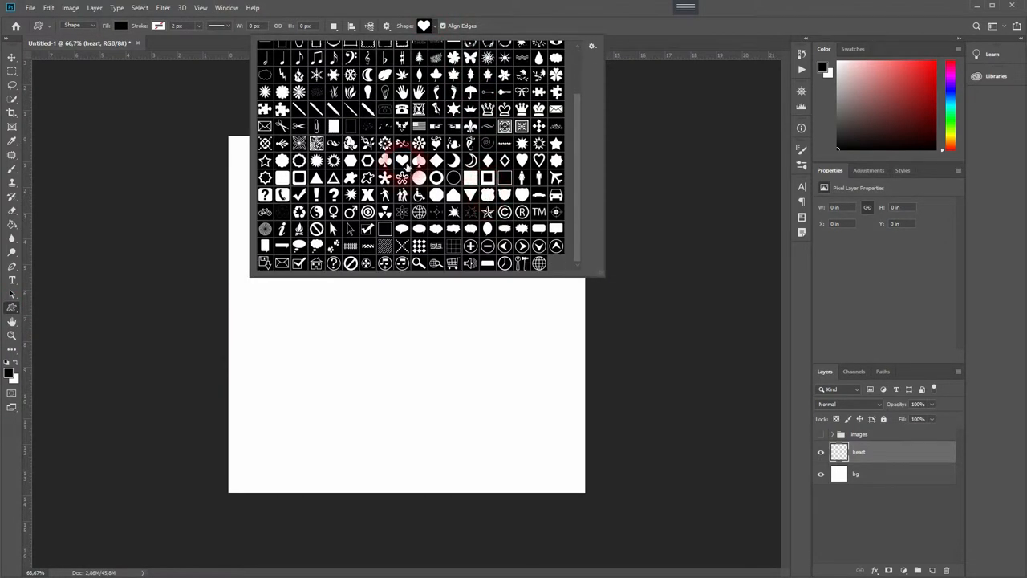
pyautogui.click(353, 289)
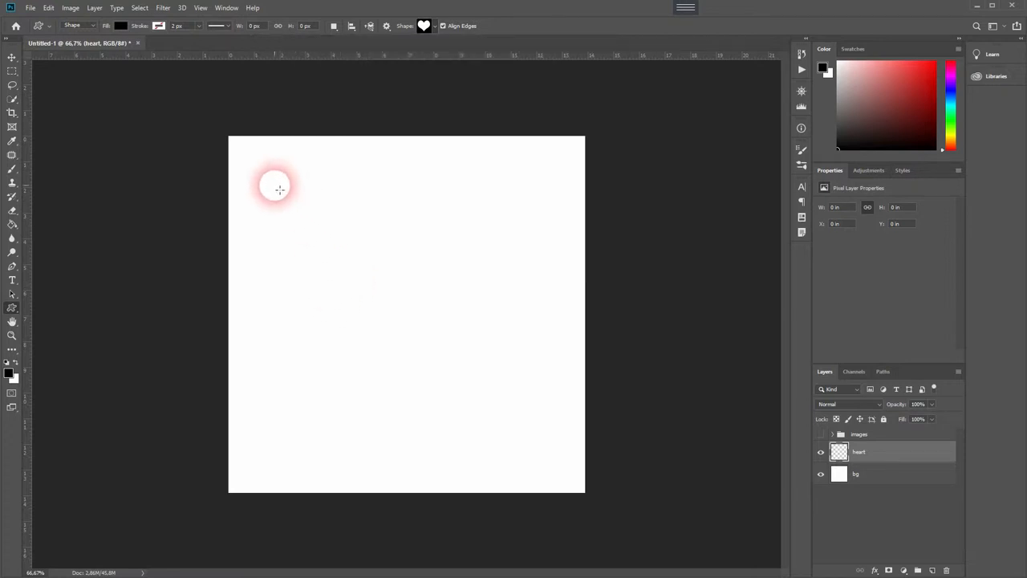
pyautogui.moveTo(264, 189); pyautogui.dragTo(580, 459)
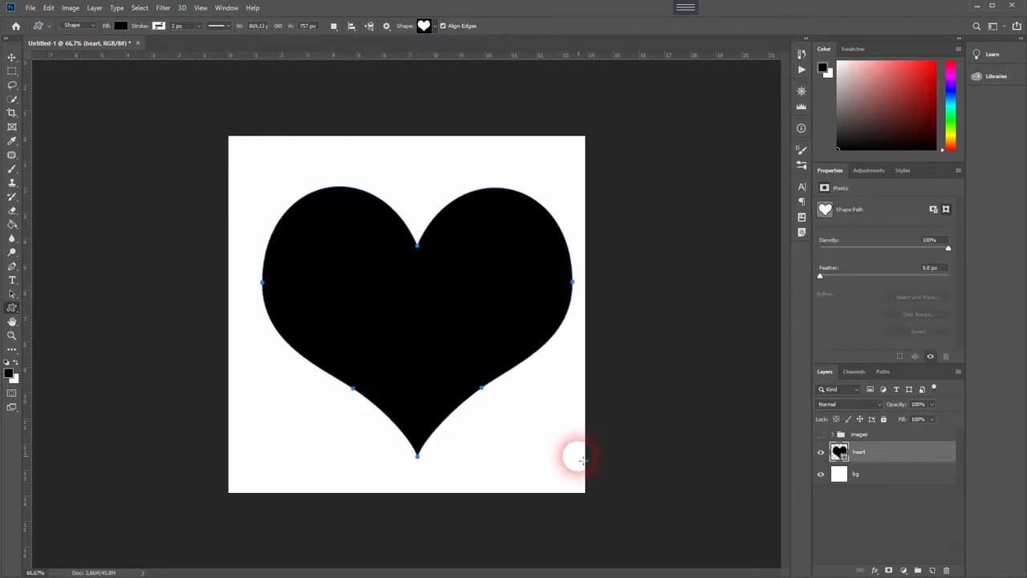
pyautogui.click(12, 58)
# Centre the heart horizontally and vertically on the canvas, then deselect.
pyautogui.hotkey('ctrl', 'a')
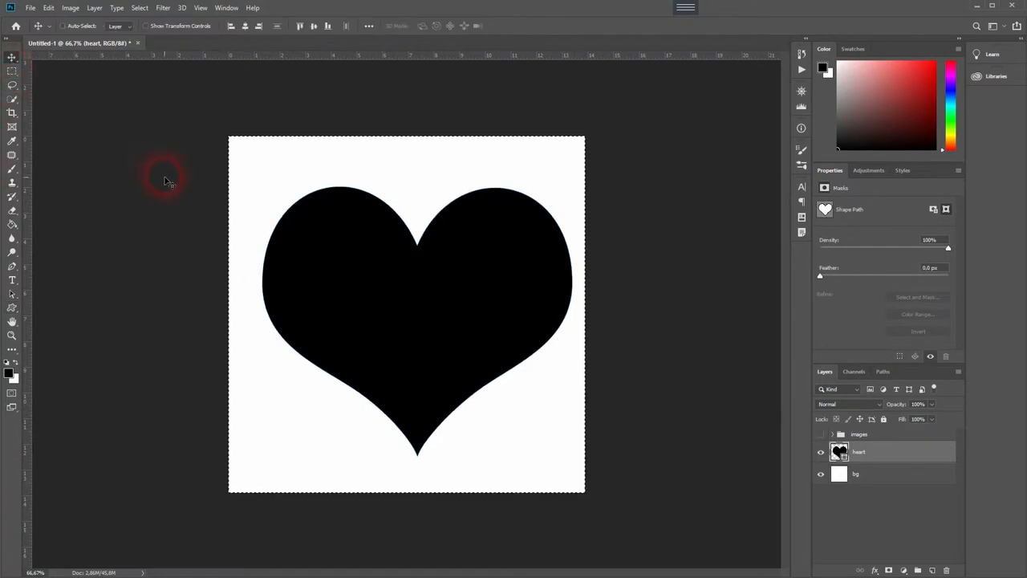
pyautogui.click(245, 25)
pyautogui.click(312, 26)
pyautogui.hotkey('ctrl', 'd')
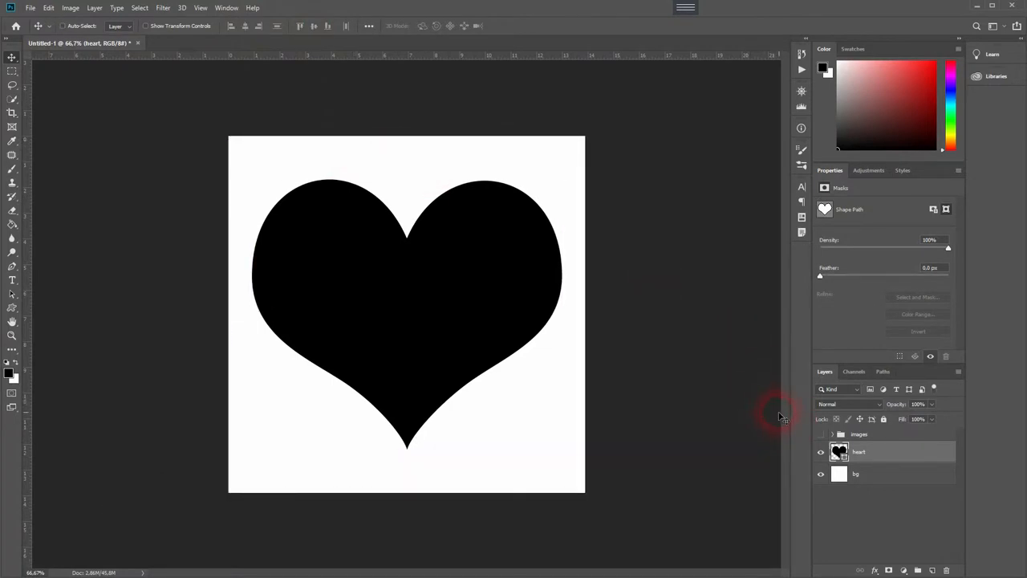
# Turn on the grid overlay from View > Show.
pyautogui.click(203, 11)
pyautogui.moveTo(240, 199)
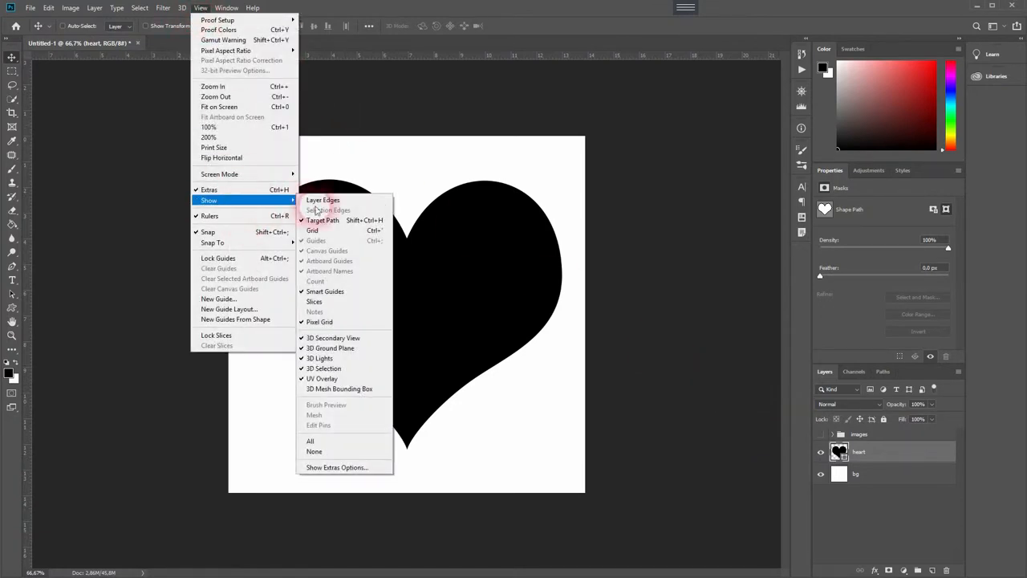
pyautogui.click(313, 230)
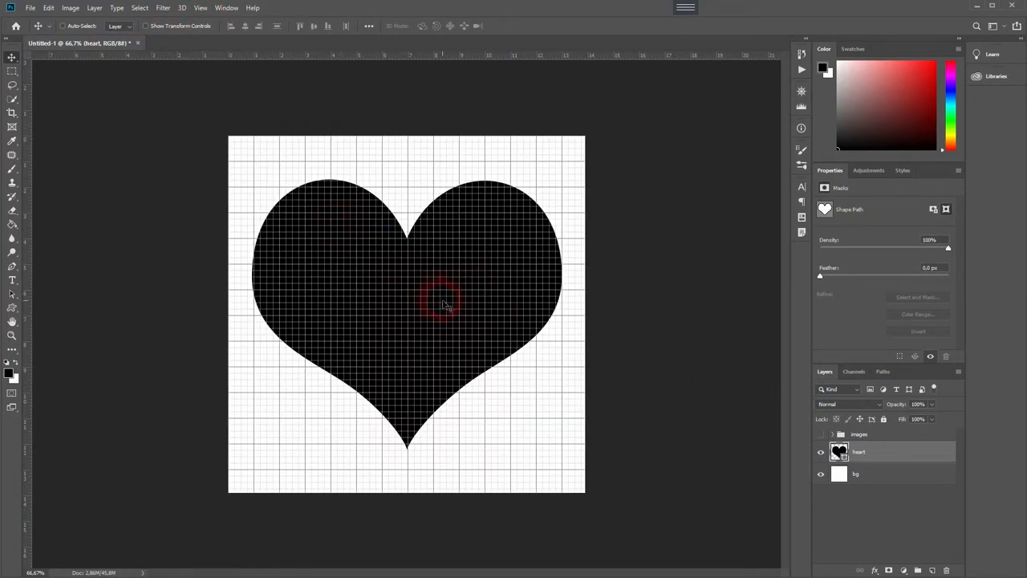
pyautogui.scroll(4, 445, 304)
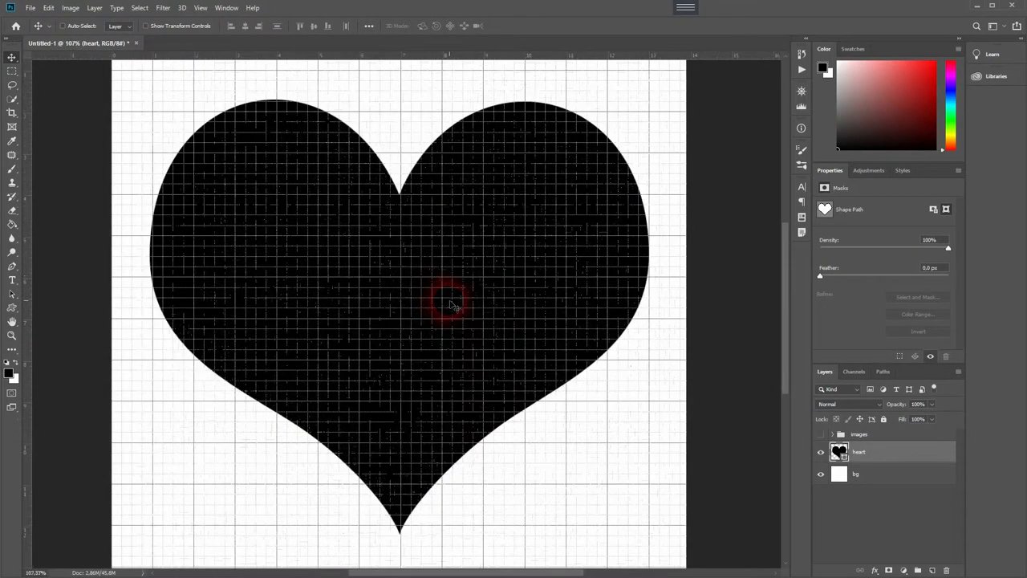
pyautogui.click(12, 310)
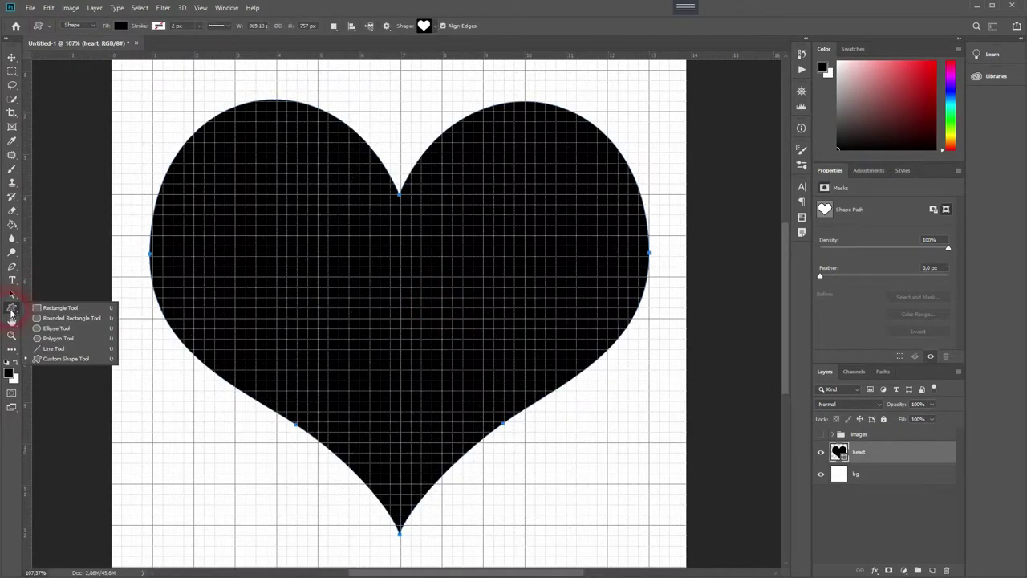
# Give the heart shape a red fill with a thin stroke outline.
pyautogui.click(64, 306)
pyautogui.click(158, 26)
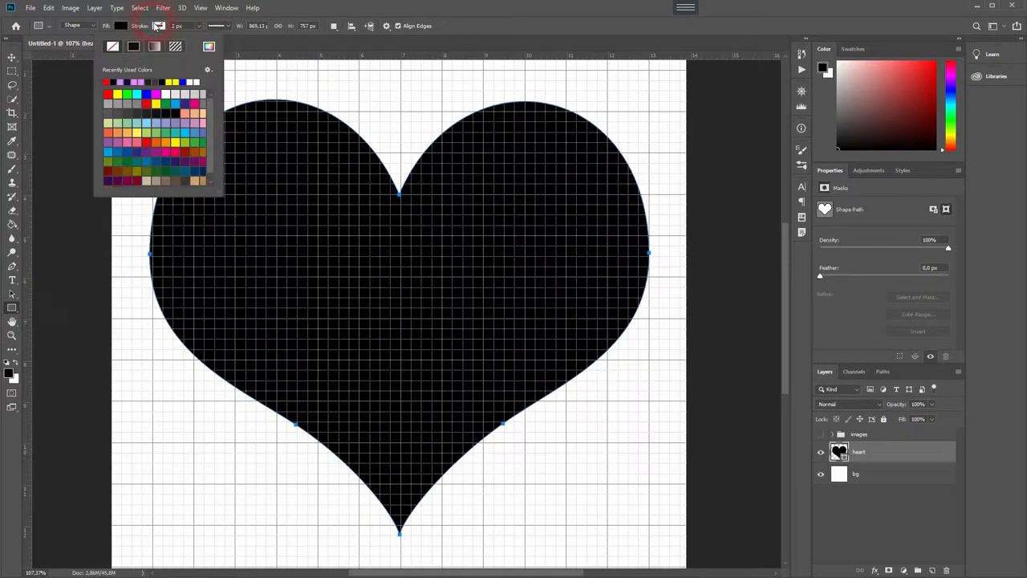
pyautogui.click(176, 47)
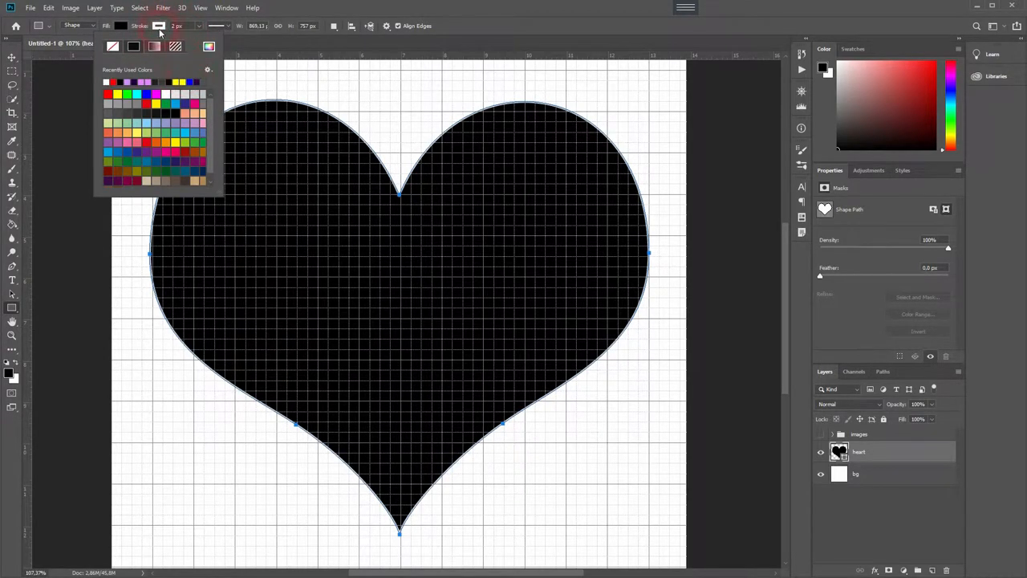
pyautogui.click(120, 27)
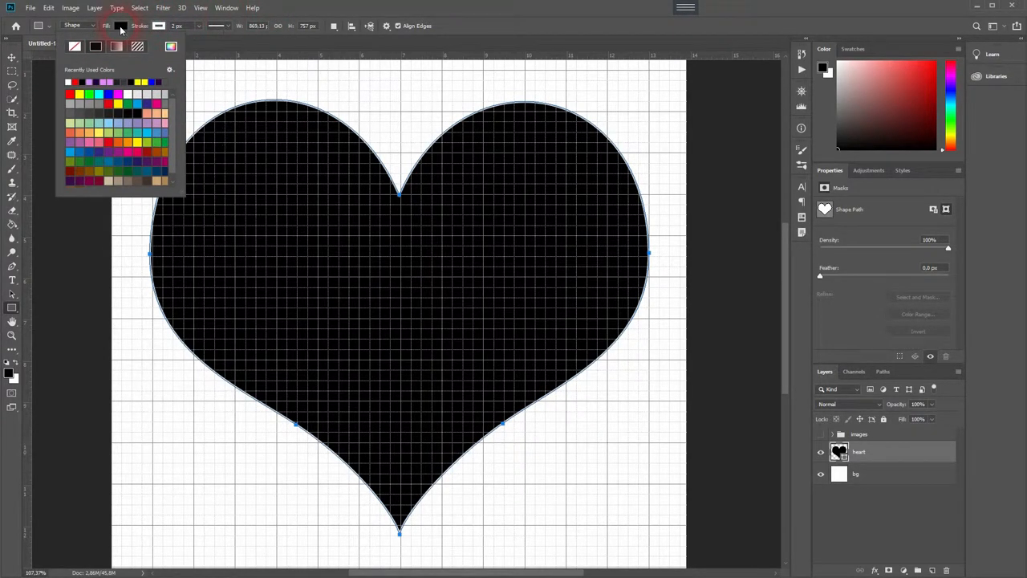
pyautogui.click(76, 94)
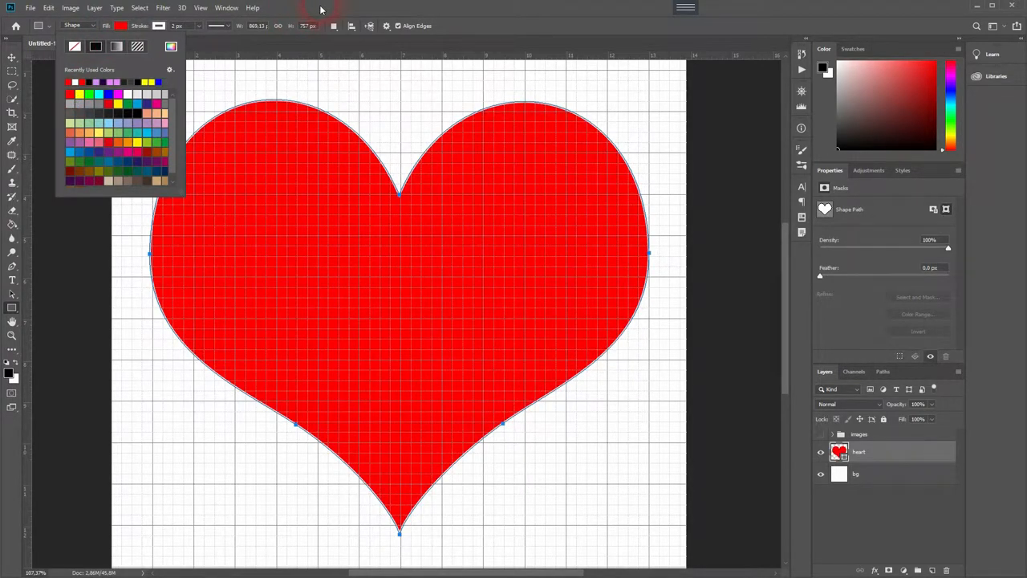
pyautogui.click(317, 9)
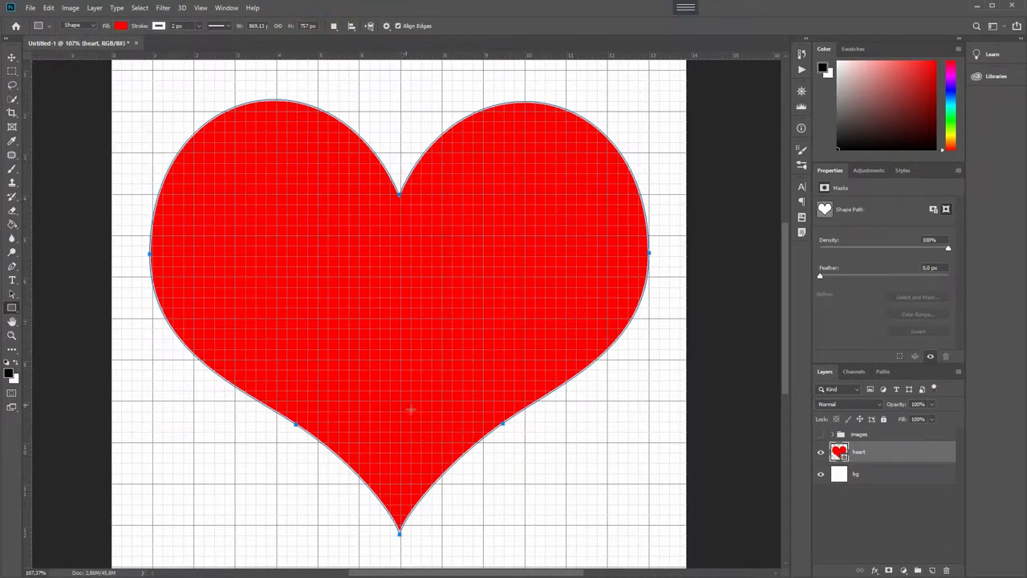
pyautogui.click(653, 513)
# Add a new empty layer above heart and name it rectangle.
pyautogui.click(932, 571)
pyautogui.doubleClick(862, 451)
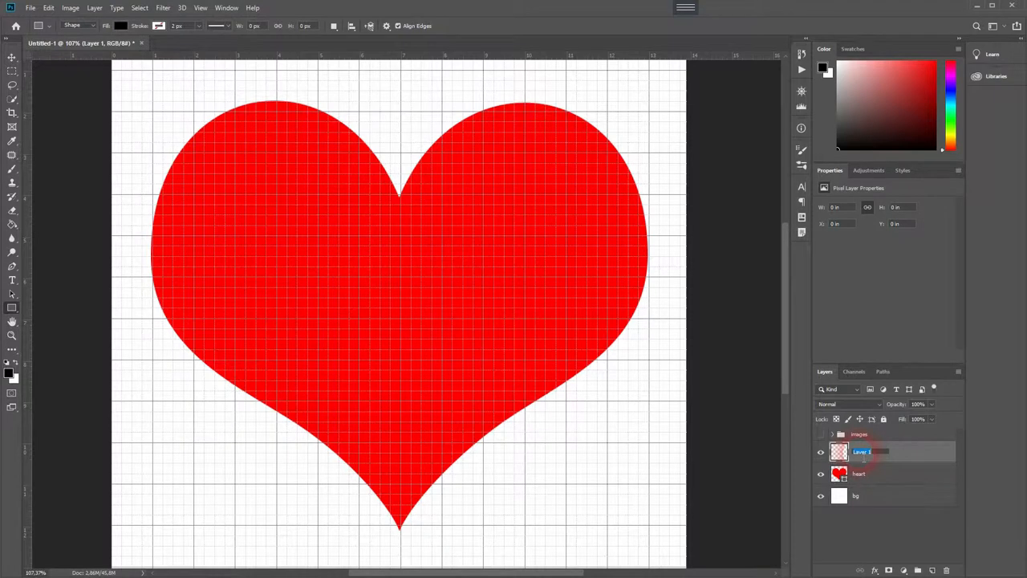
pyautogui.write('rectangle')
pyautogui.press('Return')
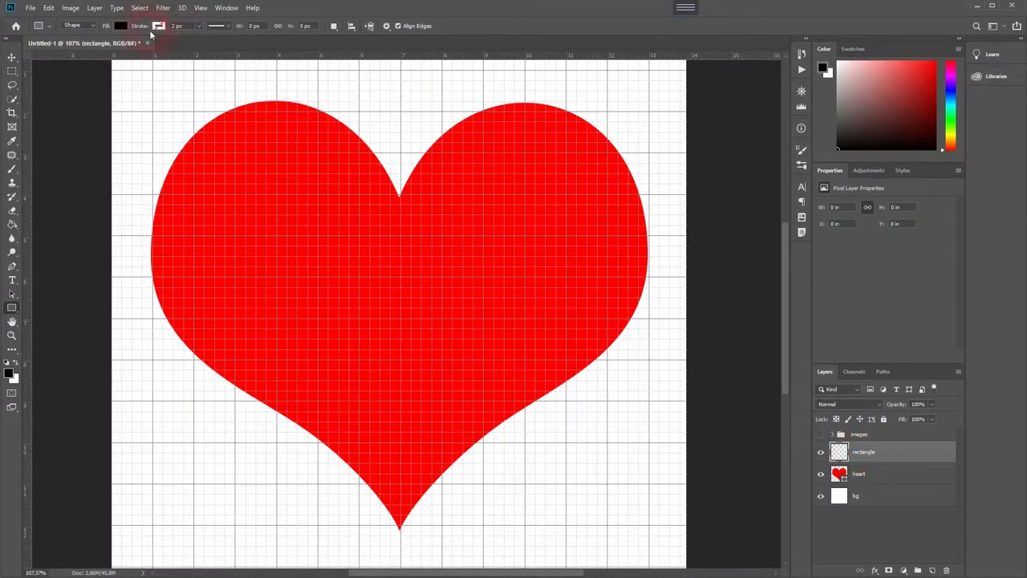
pyautogui.click(158, 25)
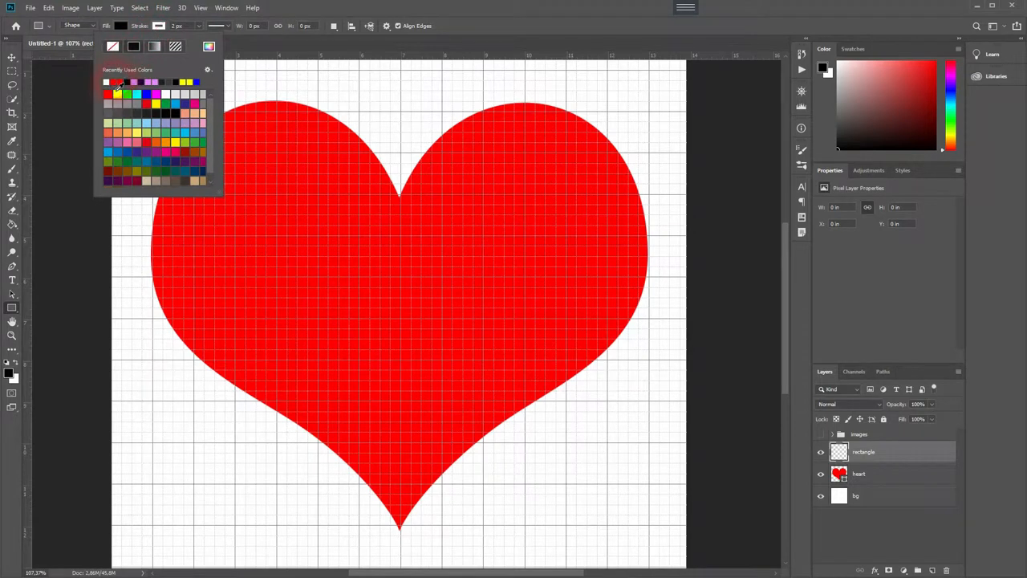
# Set a blue fill for the Rectangle tool and begin dragging the first tile near the heart's centre.
pyautogui.click(120, 26)
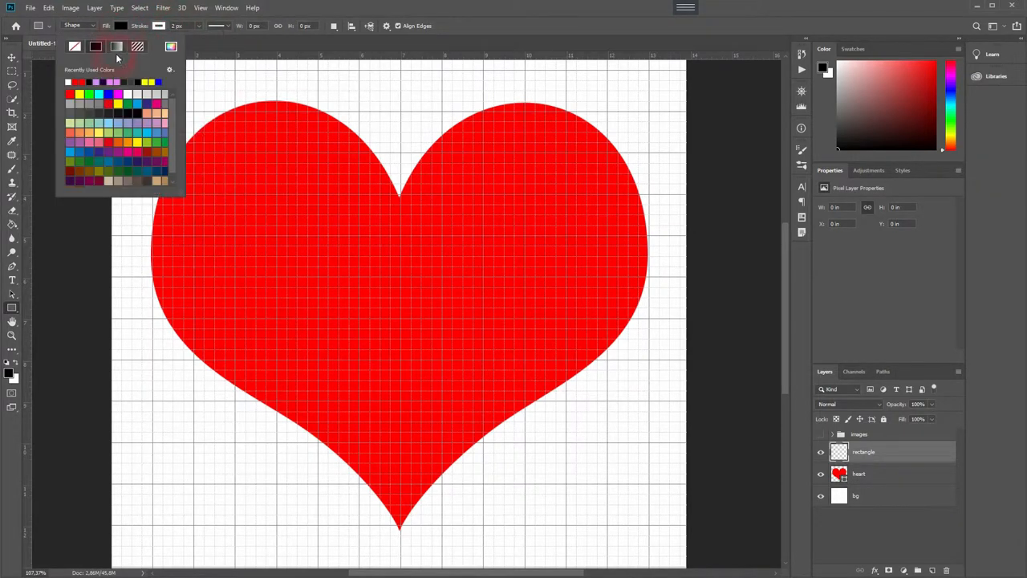
pyautogui.click(163, 83)
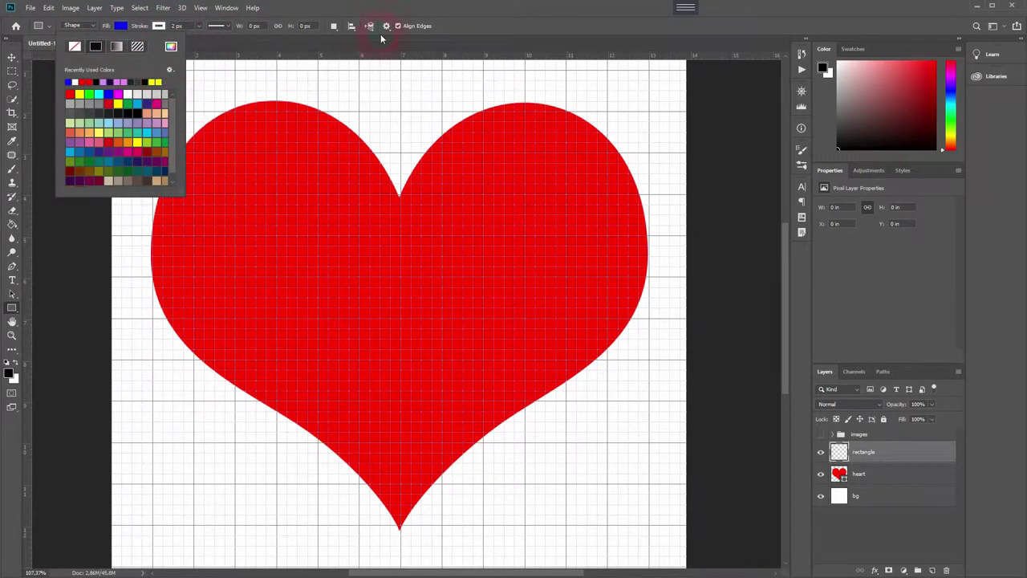
pyautogui.click(506, 36)
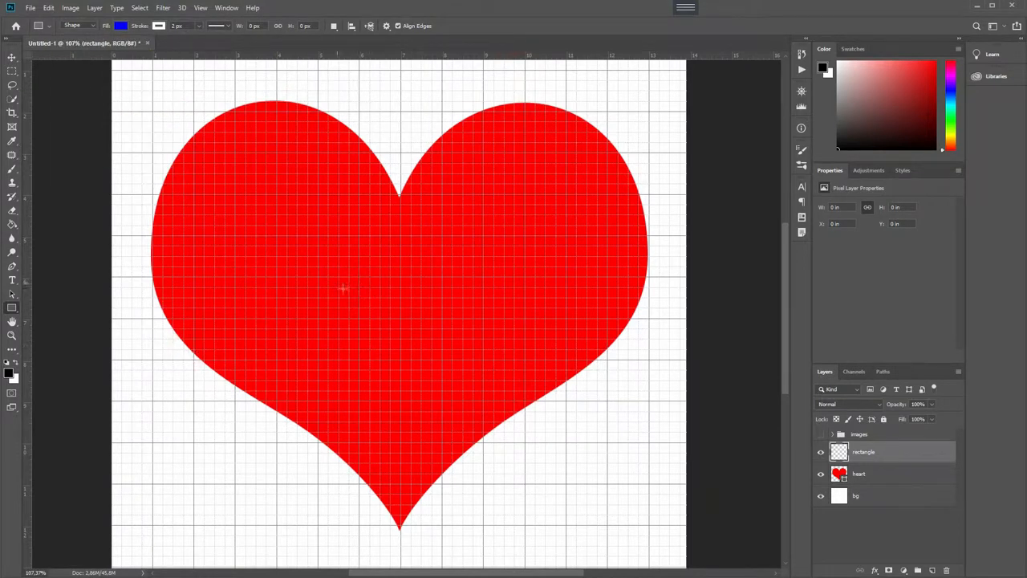
pyautogui.moveTo(322, 281); pyautogui.dragTo(488, 401)
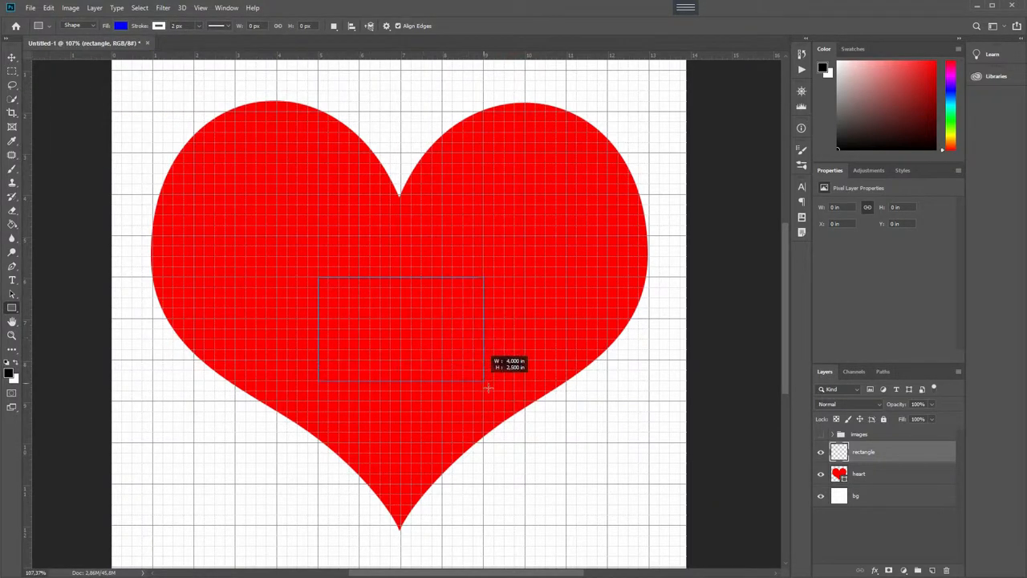
# Draw a central tile and a tall tile right of it, widening the tall one to meet the centre.
pyautogui.moveTo(488, 401); pyautogui.dragTo(488, 403)
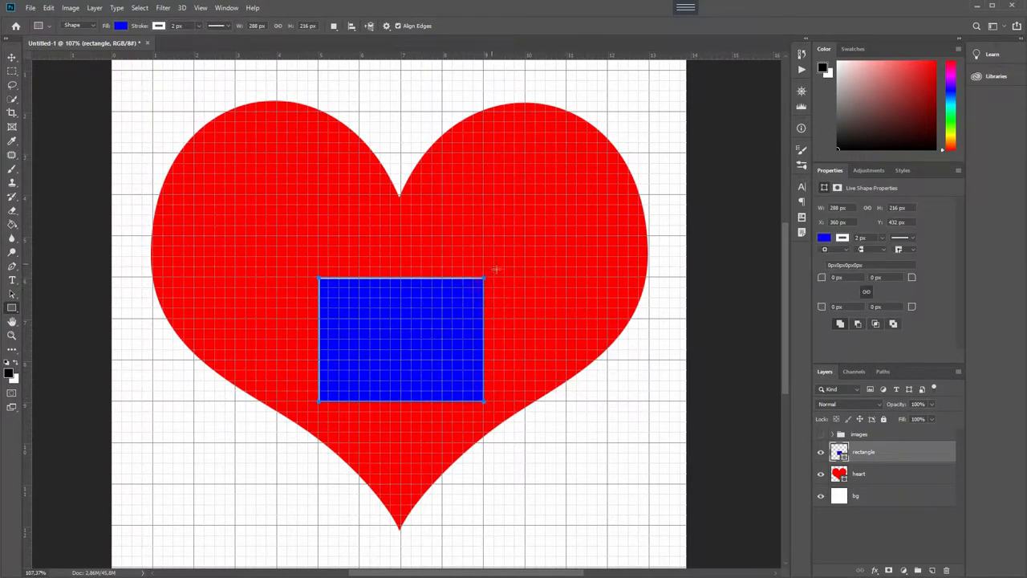
pyautogui.moveTo(496, 237); pyautogui.dragTo(552, 395)
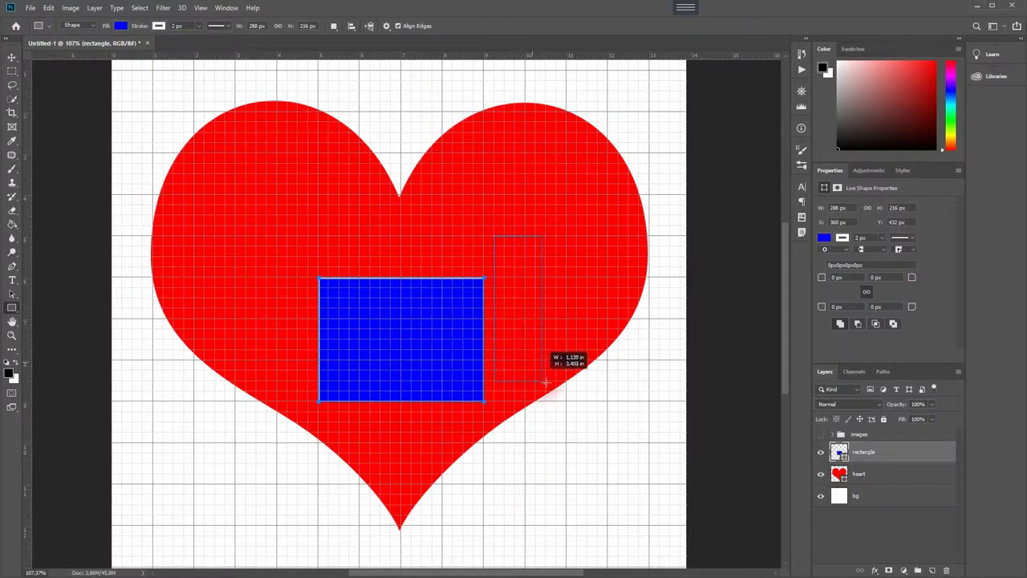
pyautogui.moveTo(552, 395); pyautogui.dragTo(552, 395)
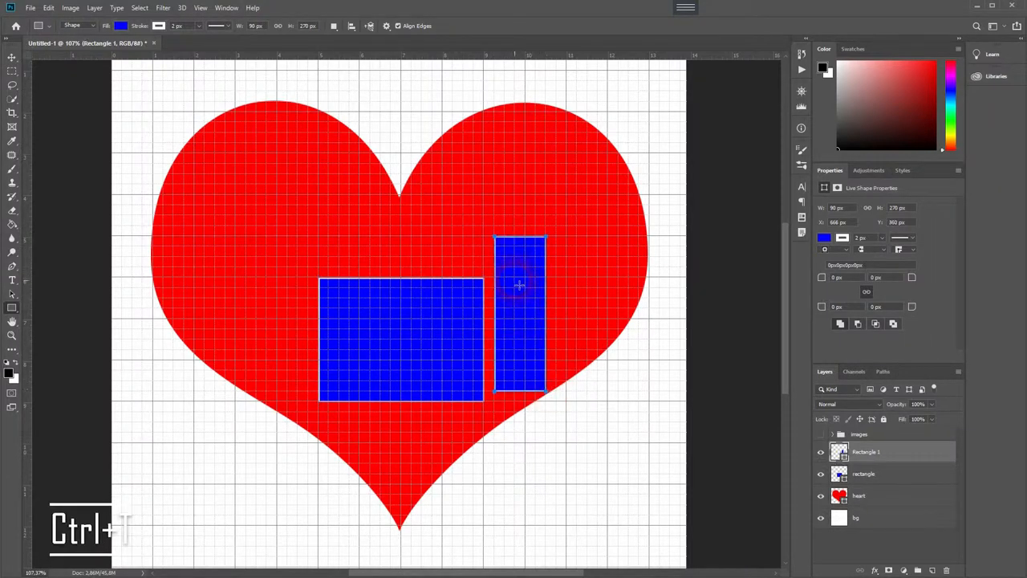
pyautogui.hotkey('ctrl', 't')
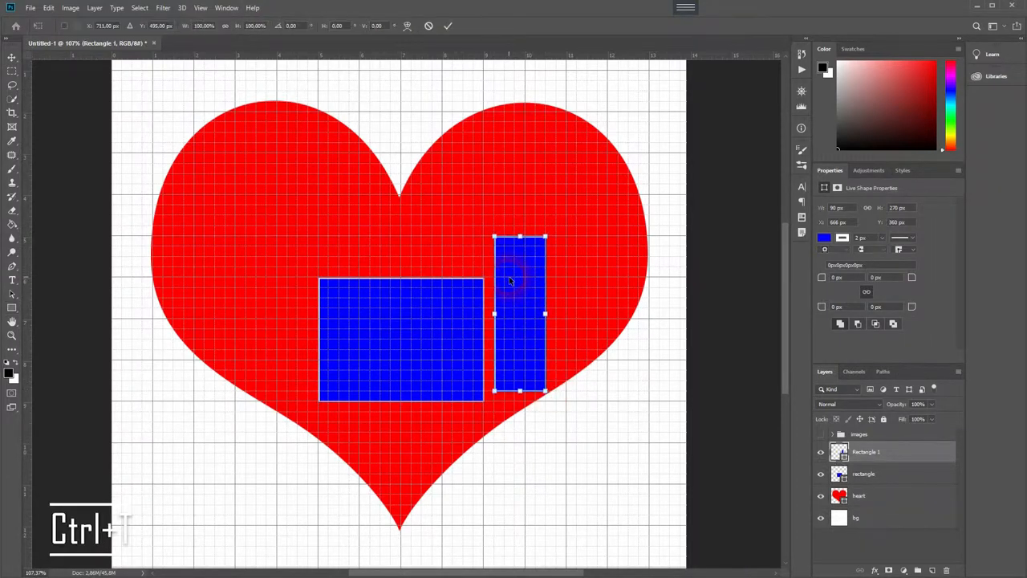
pyautogui.moveTo(495, 318); pyautogui.dragTo(483, 318)
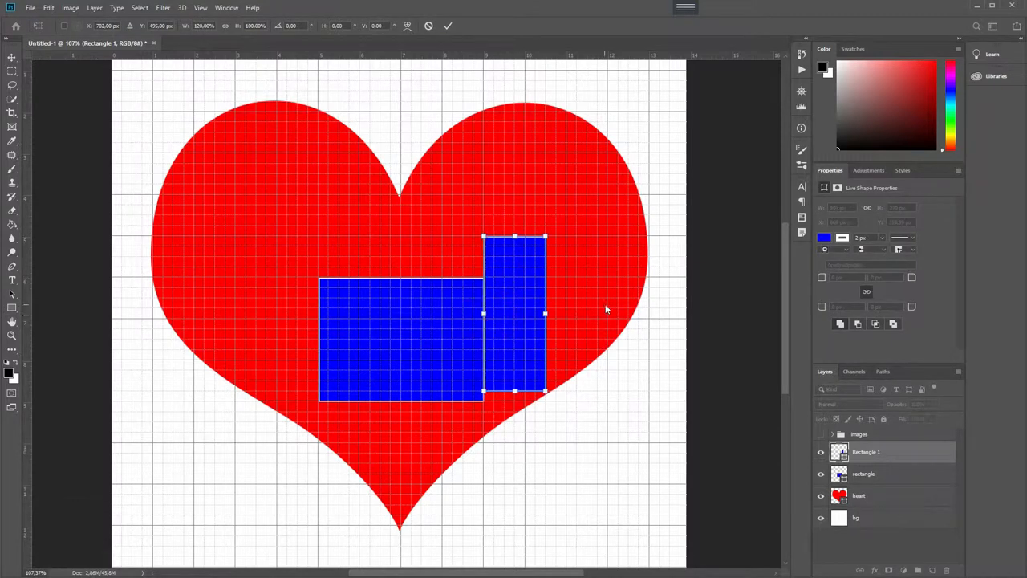
pyautogui.press('Return')
# Add blue tiles across the heart's left side, middle, top and right side.
pyautogui.moveTo(235, 152); pyautogui.dragTo(360, 239)
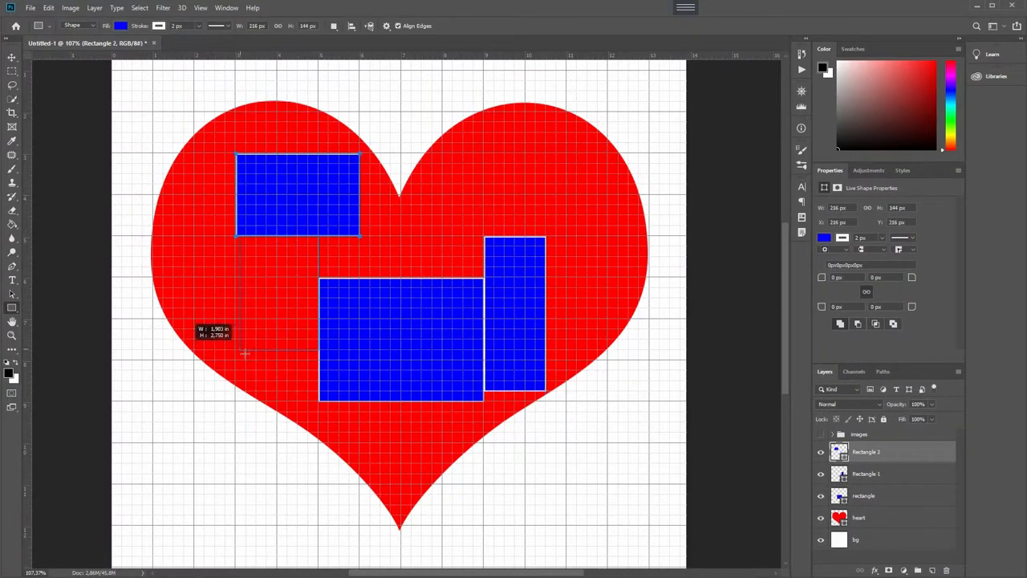
pyautogui.moveTo(235, 239); pyautogui.dragTo(318, 351)
pyautogui.moveTo(235, 352); pyautogui.dragTo(321, 439)
pyautogui.moveTo(318, 240); pyautogui.dragTo(486, 280)
pyautogui.moveTo(360, 80); pyautogui.dragTo(401, 239)
pyautogui.moveTo(359, 175); pyautogui.dragTo(446, 239)
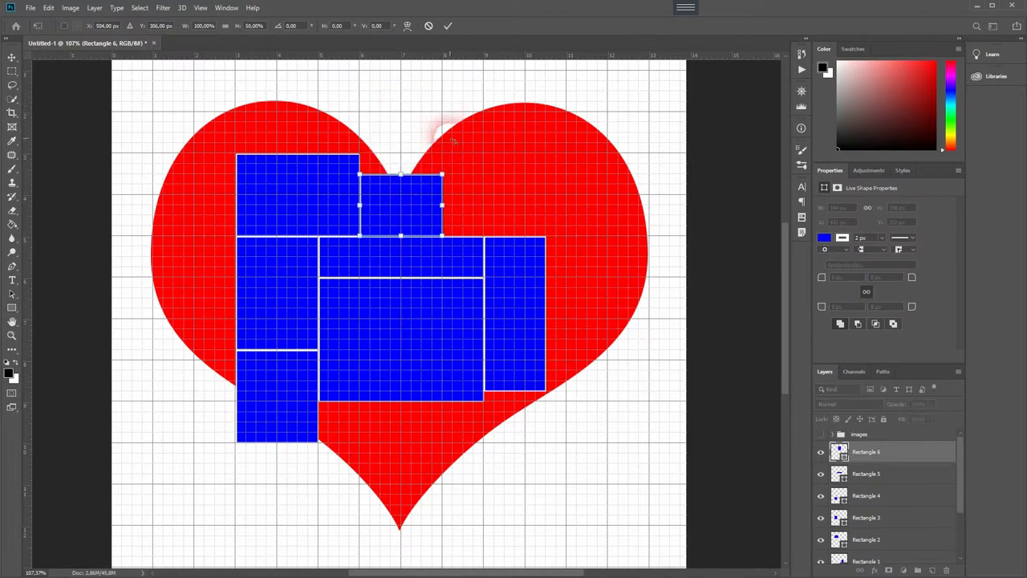
pyautogui.moveTo(546, 274); pyautogui.dragTo(650, 361)
pyautogui.moveTo(546, 173); pyautogui.dragTo(654, 276)
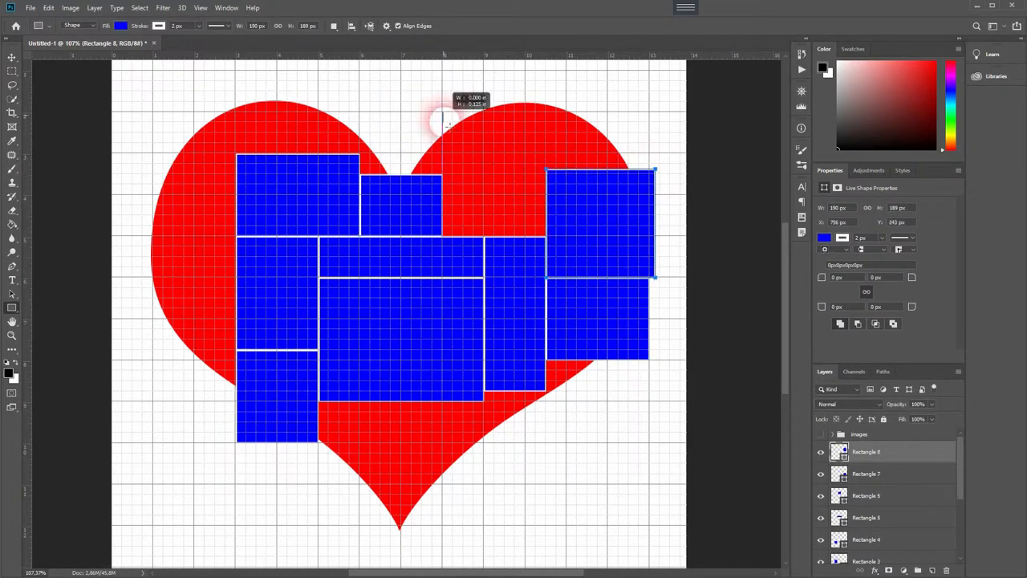
pyautogui.moveTo(444, 113); pyautogui.dragTo(545, 239)
pyautogui.moveTo(545, 112); pyautogui.dragTo(654, 172)
# Add tiles along the heart's top, left edge and bottom until it is mostly covered.
pyautogui.moveTo(486, 72); pyautogui.dragTo(576, 112)
pyautogui.moveTo(278, 80); pyautogui.dragTo(360, 153)
pyautogui.moveTo(195, 80); pyautogui.dragTo(278, 152)
pyautogui.moveTo(154, 154); pyautogui.dragTo(236, 238)
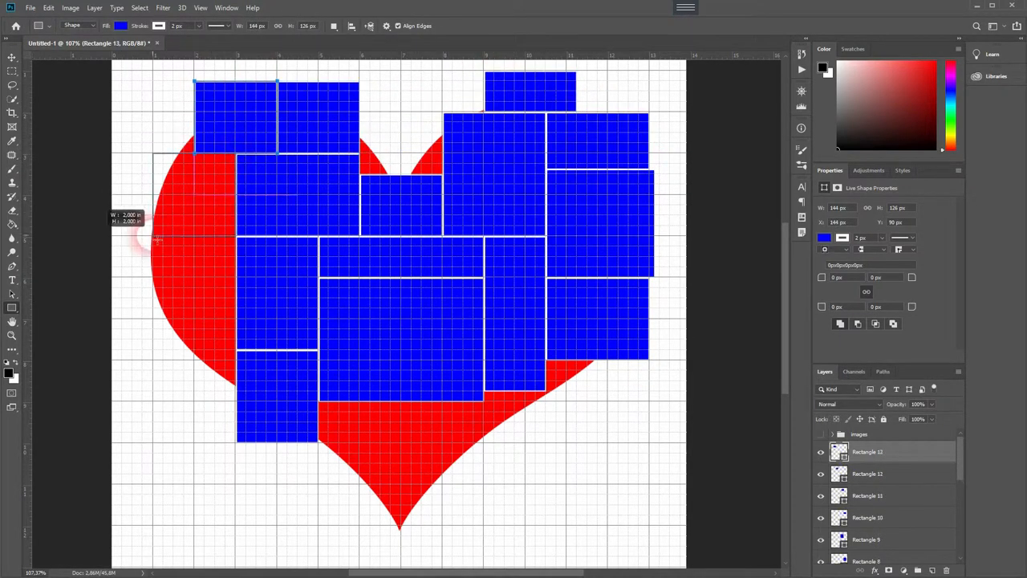
pyautogui.moveTo(150, 237); pyautogui.dragTo(236, 319)
pyautogui.moveTo(149, 321)
pyautogui.mouseDown()
pyautogui.moveTo(189, 371)
pyautogui.moveTo(236, 384)
pyautogui.mouseUp()
pyautogui.moveTo(545, 361); pyautogui.dragTo(608, 433)
pyautogui.moveTo(319, 400); pyautogui.dragTo(483, 484)
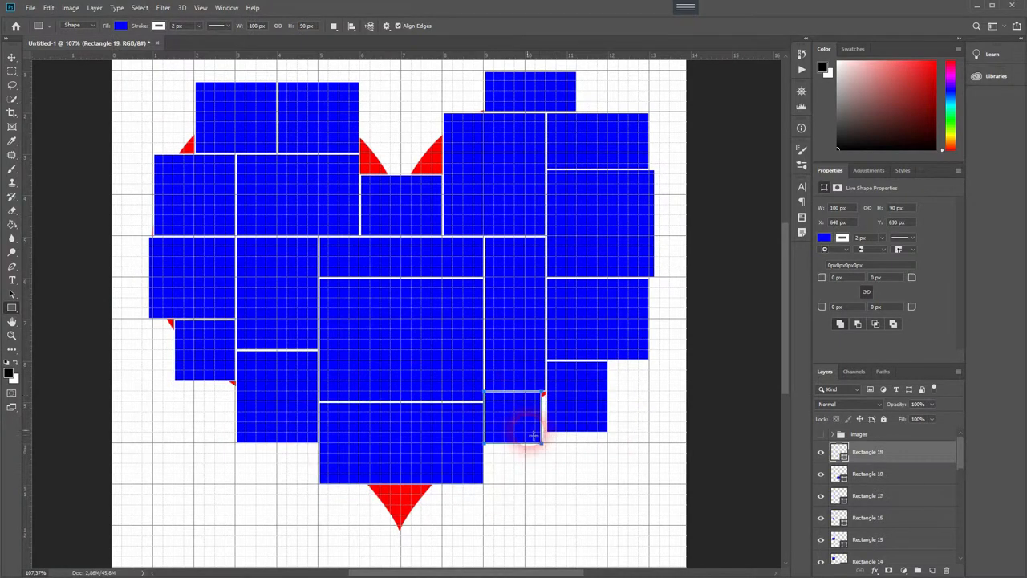
pyautogui.moveTo(484, 391); pyautogui.dragTo(542, 441)
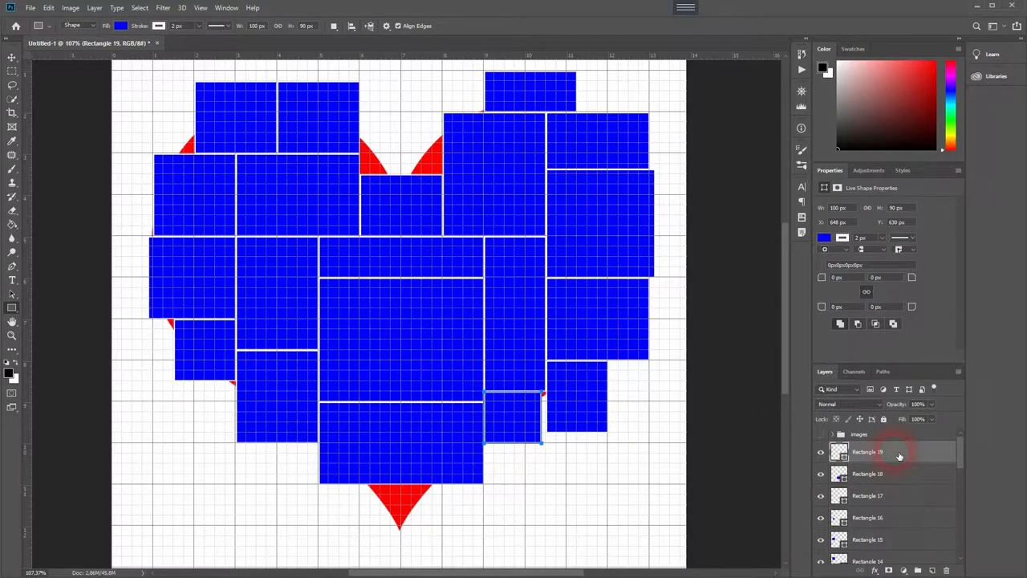
pyautogui.scroll(-8, 898, 481)
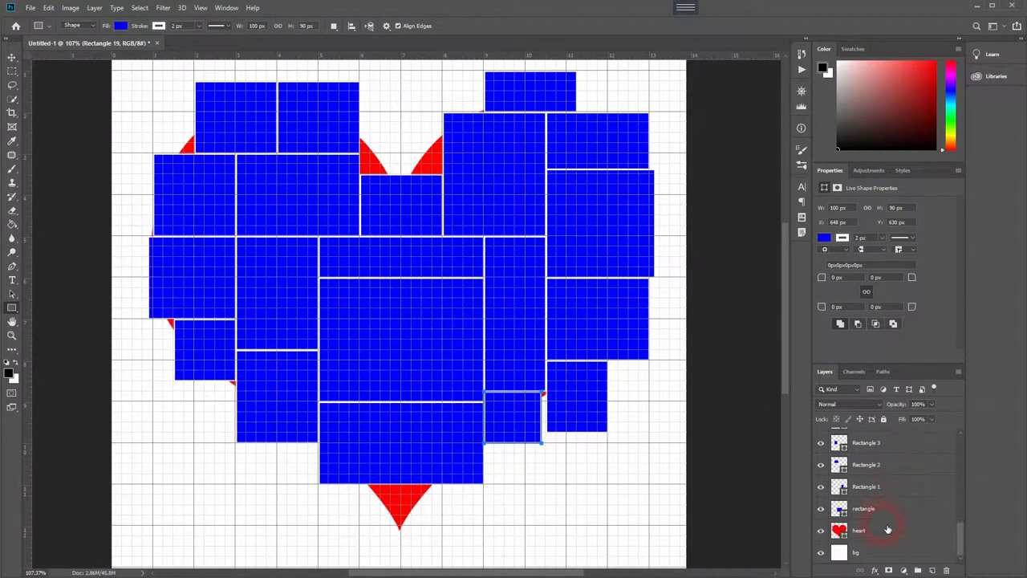
# Group all the rectangle tile layers into a group named rectangles.
pyautogui.keyDown('shift'); pyautogui.click(879, 510); pyautogui.keyUp('shift')
pyautogui.hotkey('ctrl', 'g')
pyautogui.write('rectangles')
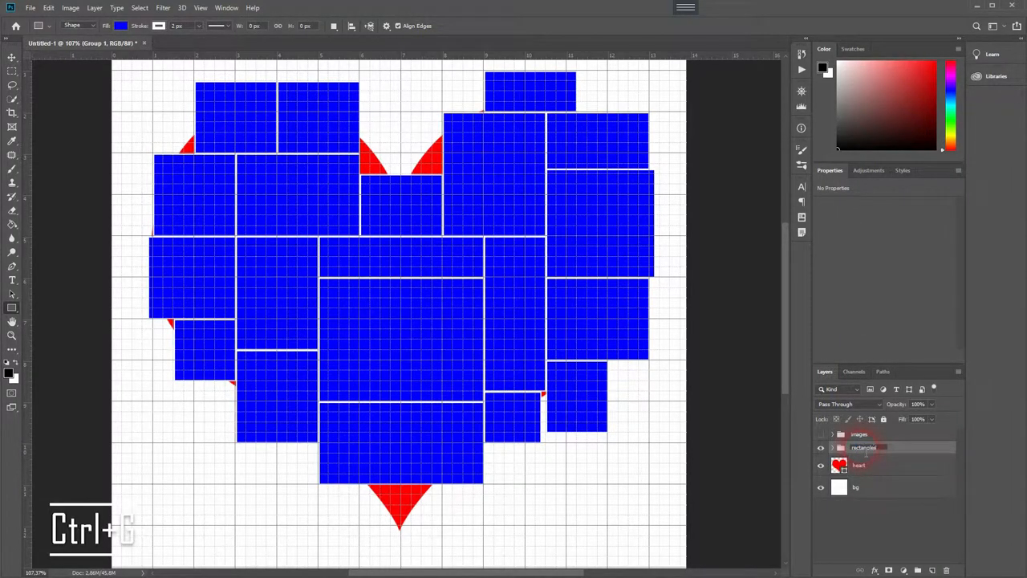
pyautogui.press('Return')
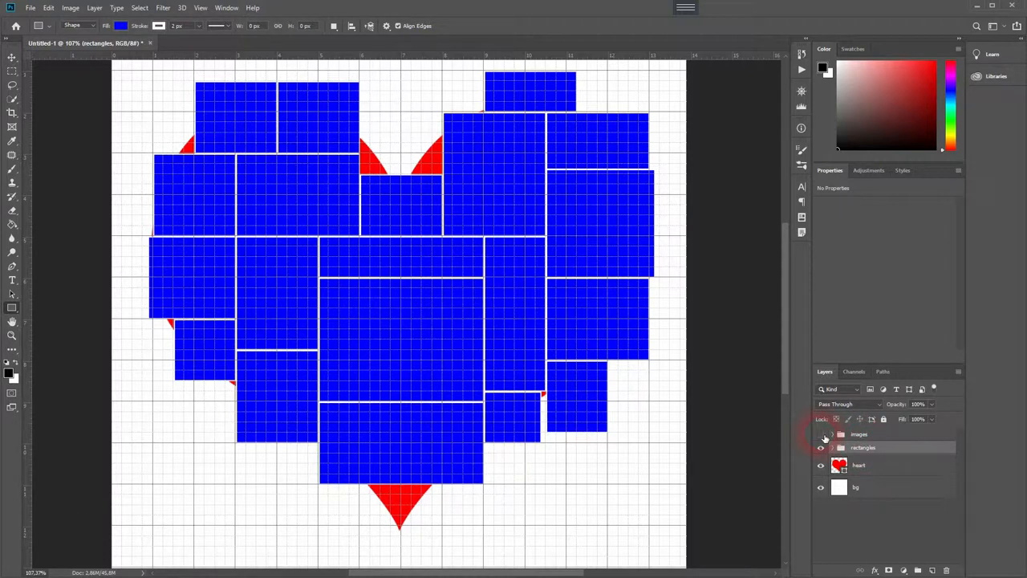
# Show the images group and move it into the rectangles group below Rectangle 1.
pyautogui.click(821, 434)
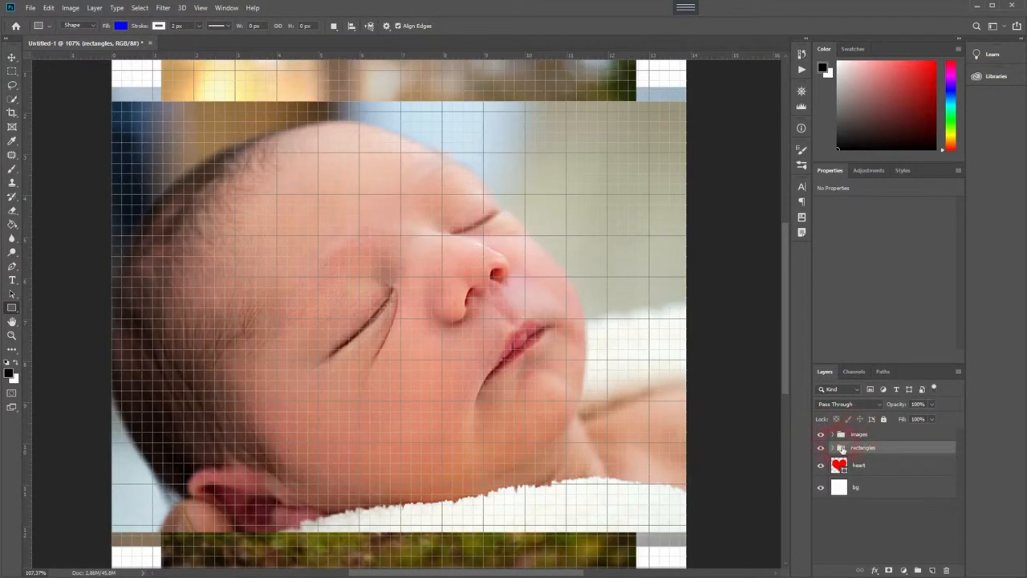
pyautogui.click(834, 448)
pyautogui.moveTo(859, 434); pyautogui.dragTo(900, 570)
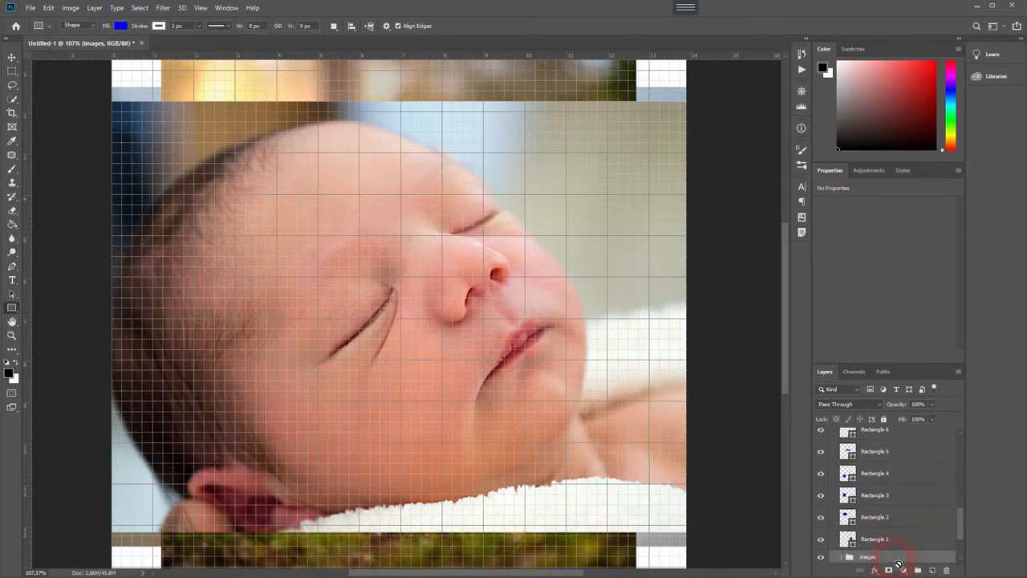
pyautogui.moveTo(900, 569); pyautogui.dragTo(900, 562)
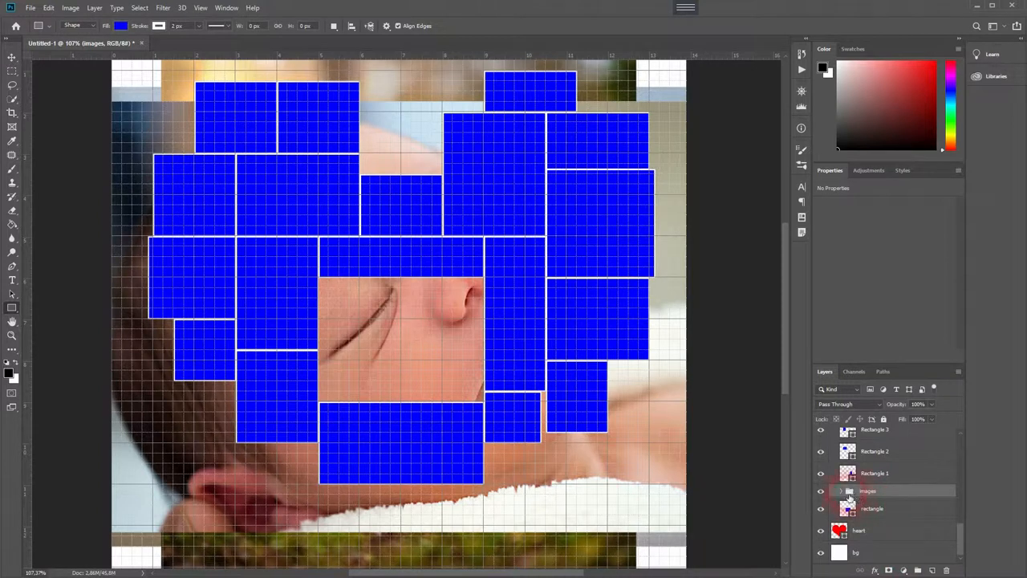
# Clip the jake-peterson and irina-murza photos into their rectangle tiles with Create Clipping Mask.
pyautogui.moveTo(849, 491); pyautogui.dragTo(848, 518)
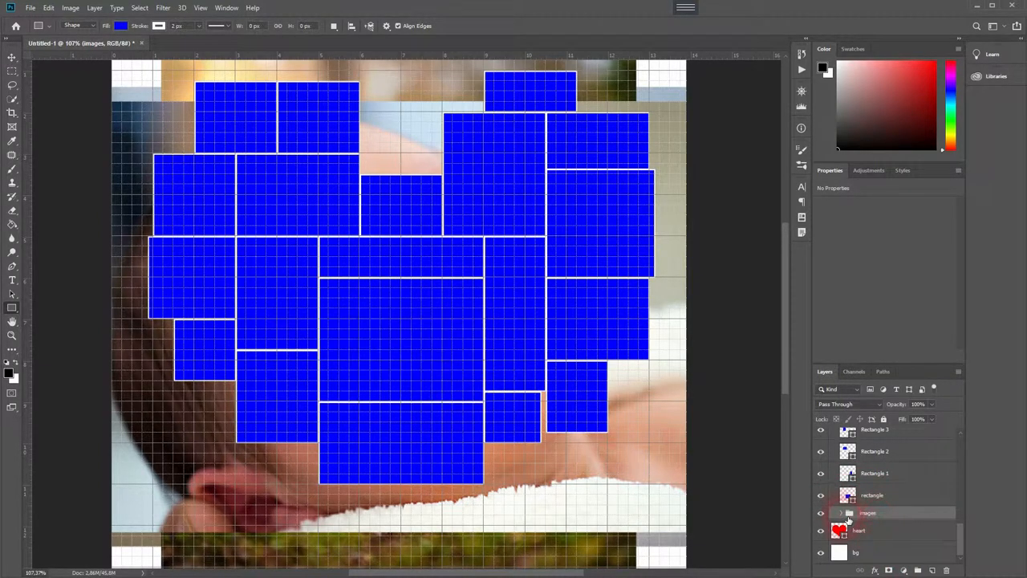
pyautogui.click(841, 514)
pyautogui.moveTo(858, 533); pyautogui.dragTo(892, 489)
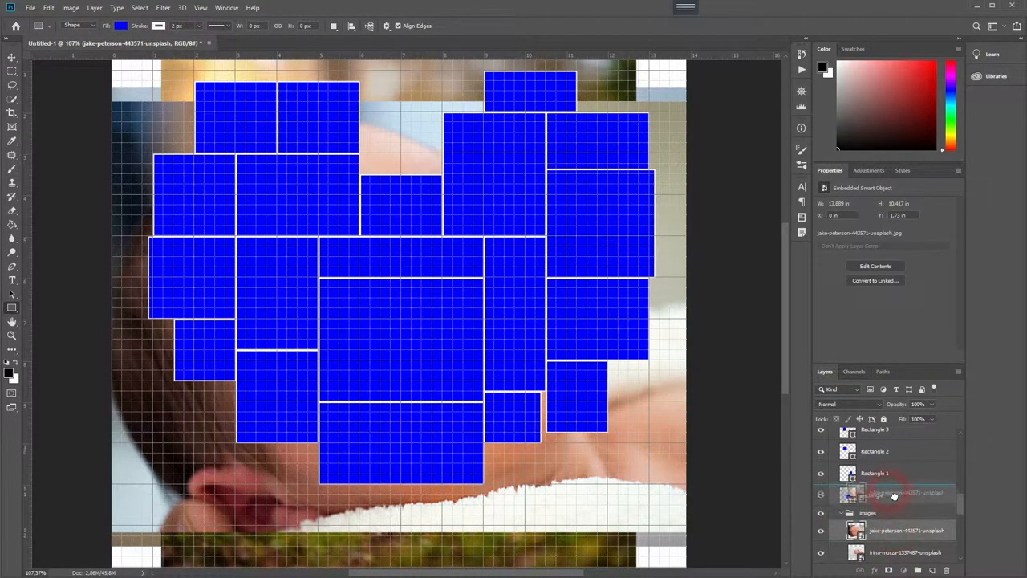
pyautogui.rightClick(892, 495)
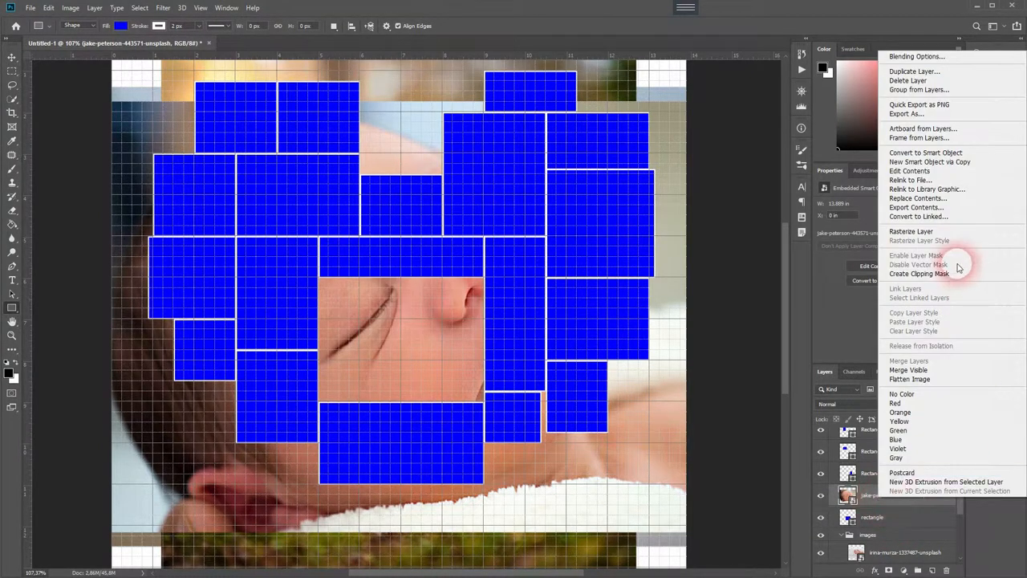
pyautogui.click(953, 276)
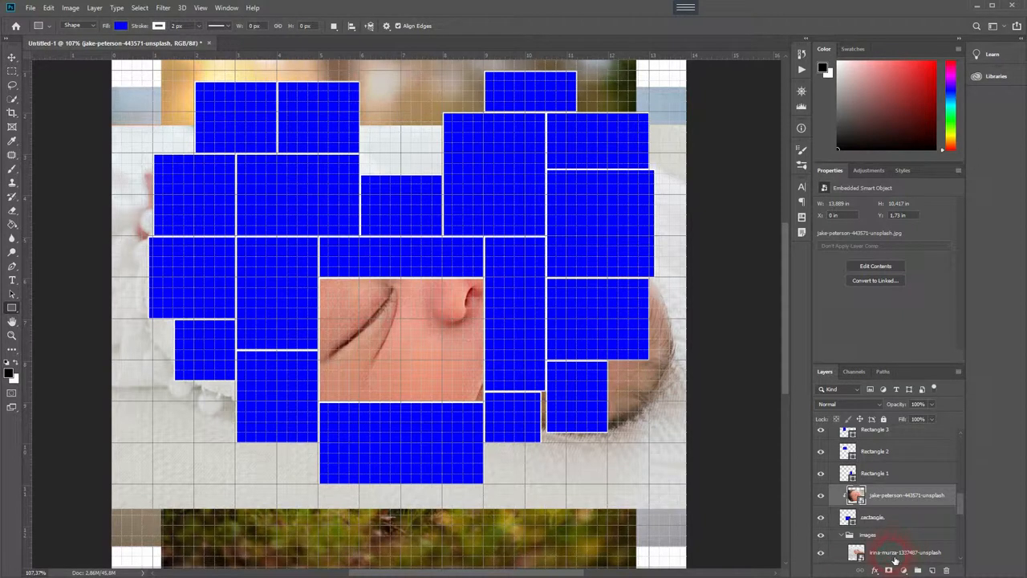
pyautogui.moveTo(896, 553); pyautogui.dragTo(895, 480)
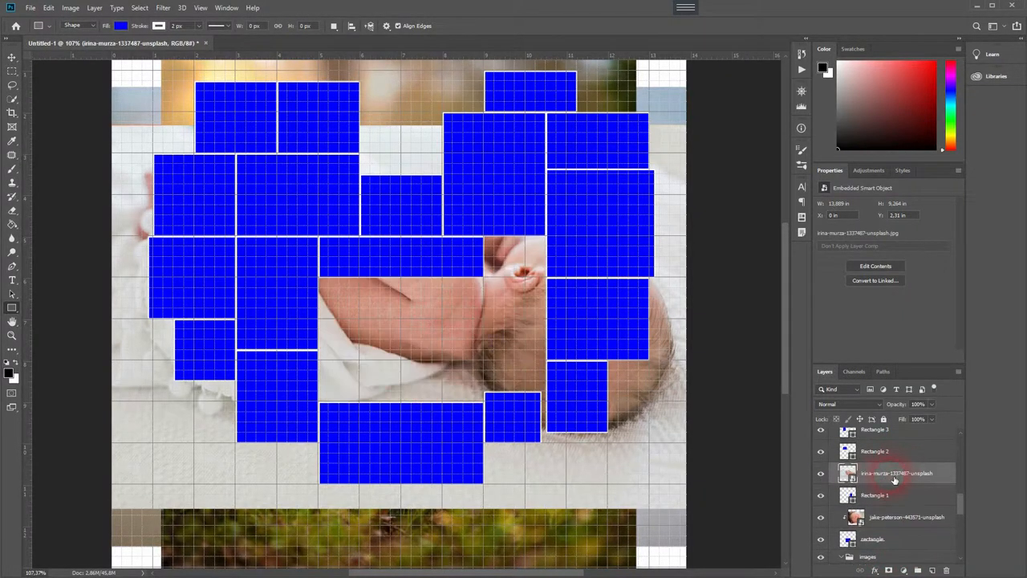
pyautogui.rightClick(895, 480)
pyautogui.click(955, 258)
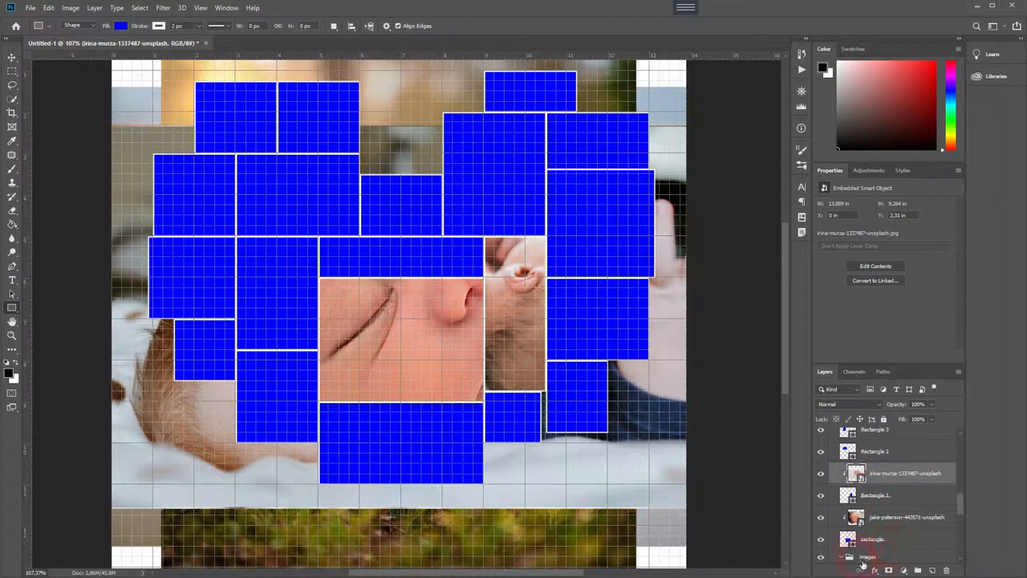
# Move further photos above their rectangles and clip them into the tiles.
pyautogui.moveTo(848, 559); pyautogui.dragTo(888, 448)
pyautogui.rightClick(898, 491)
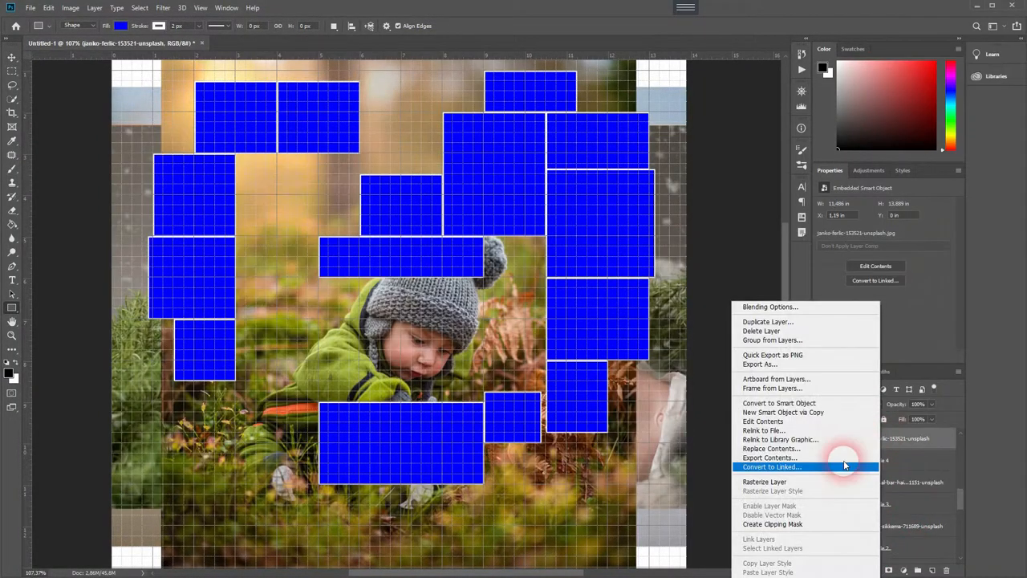
pyautogui.click(843, 465)
pyautogui.scroll(1, 845, 525)
pyautogui.click(866, 449)
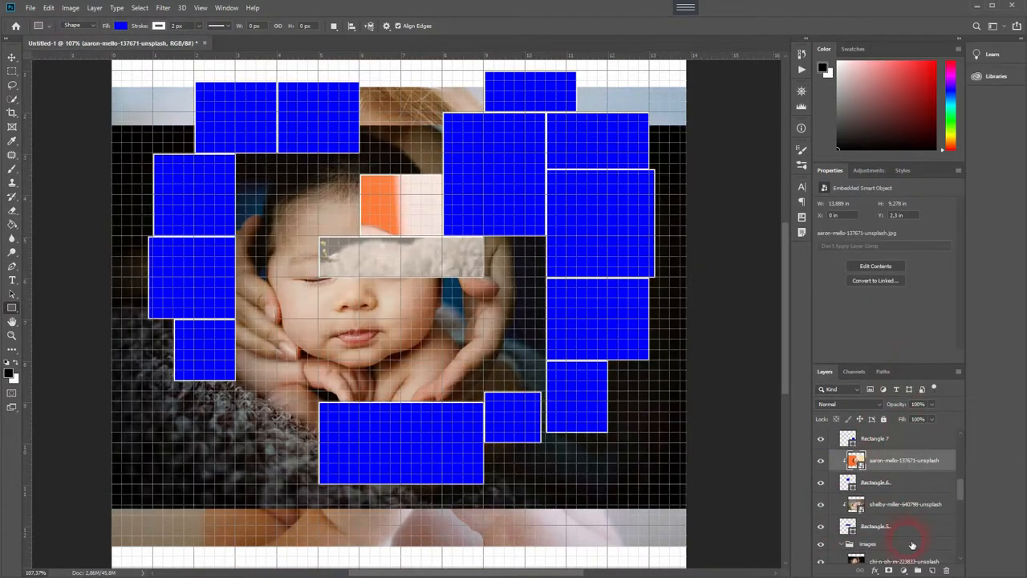
pyautogui.rightClick(915, 440)
pyautogui.click(915, 524)
pyautogui.scroll(-1, 874, 514)
pyautogui.click(866, 514)
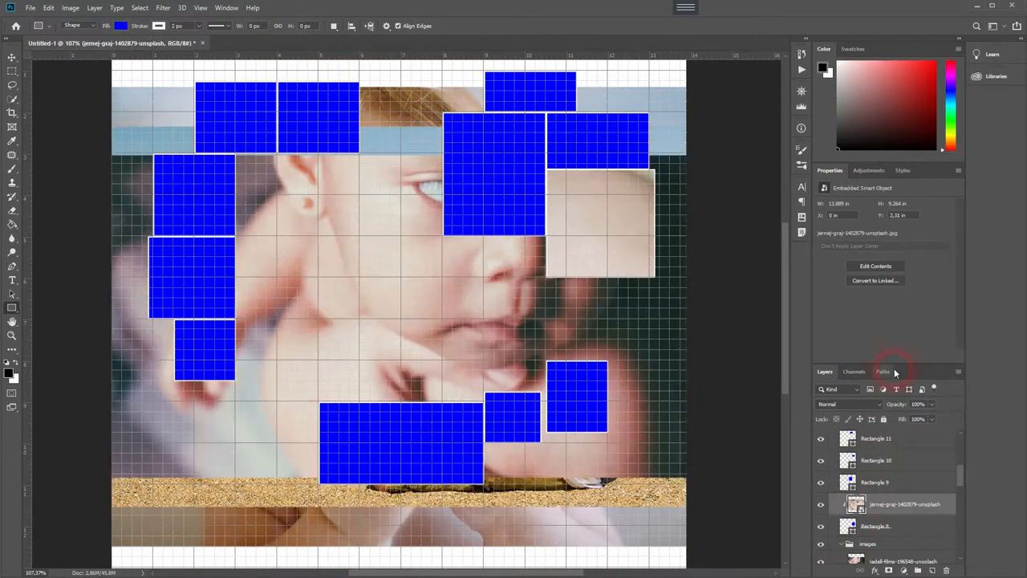
pyautogui.click(882, 495)
pyautogui.click(867, 449)
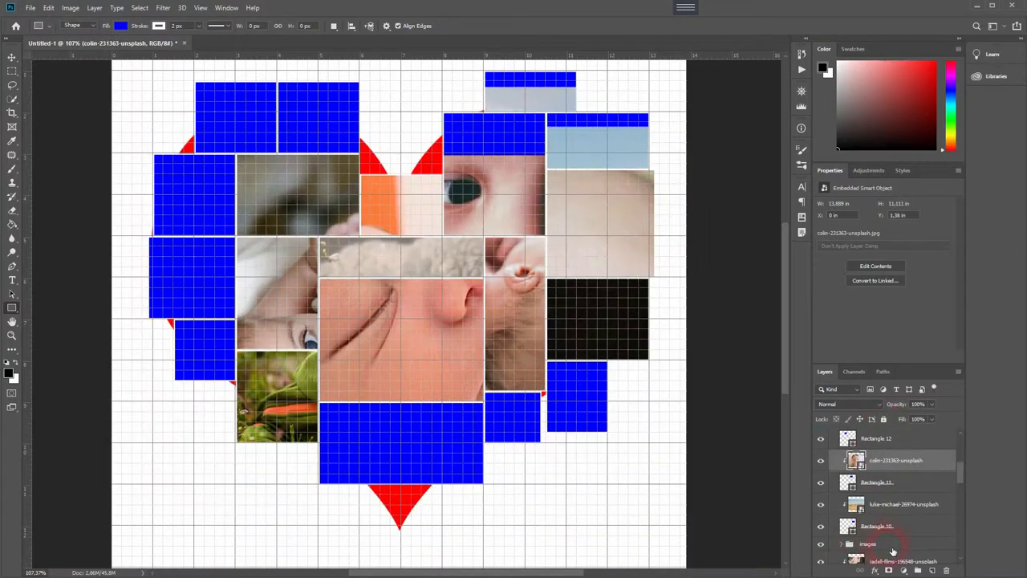
pyautogui.click(851, 455)
pyautogui.scroll(-2, 866, 482)
# Clip the jadell-films photo into the top tile, duplicate it and clip the copy too.
pyautogui.click(899, 473)
pyautogui.rightClick(907, 473)
pyautogui.click(933, 394)
pyautogui.click(902, 478)
pyautogui.rightClick(899, 486)
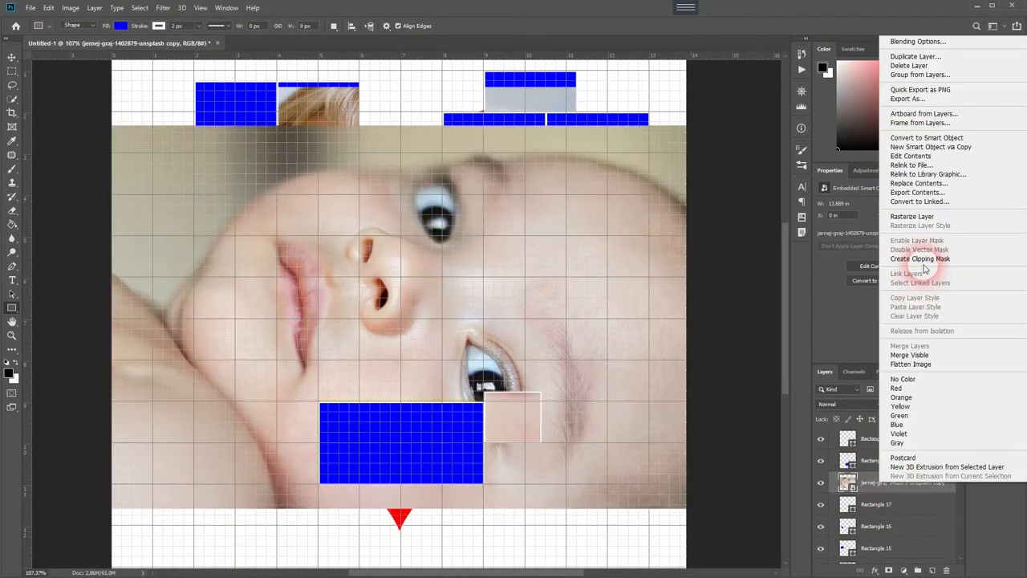
pyautogui.click(890, 48)
pyautogui.scroll(-2, 896, 495)
# Clip the shelby-miller copy and remaining photo copies into their tiles, including the top-left one.
pyautogui.click(898, 474)
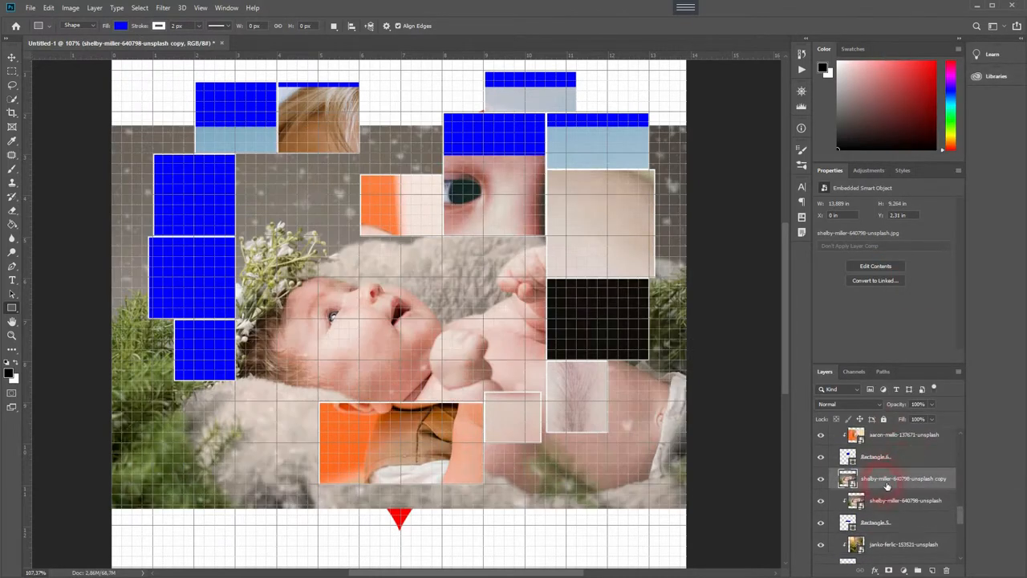
pyautogui.scroll(-2, 890, 449)
pyautogui.hotkey('ctrl', 'alt', 'g')
pyautogui.click(898, 529)
pyautogui.hotkey('ctrl', 'alt', 'g')
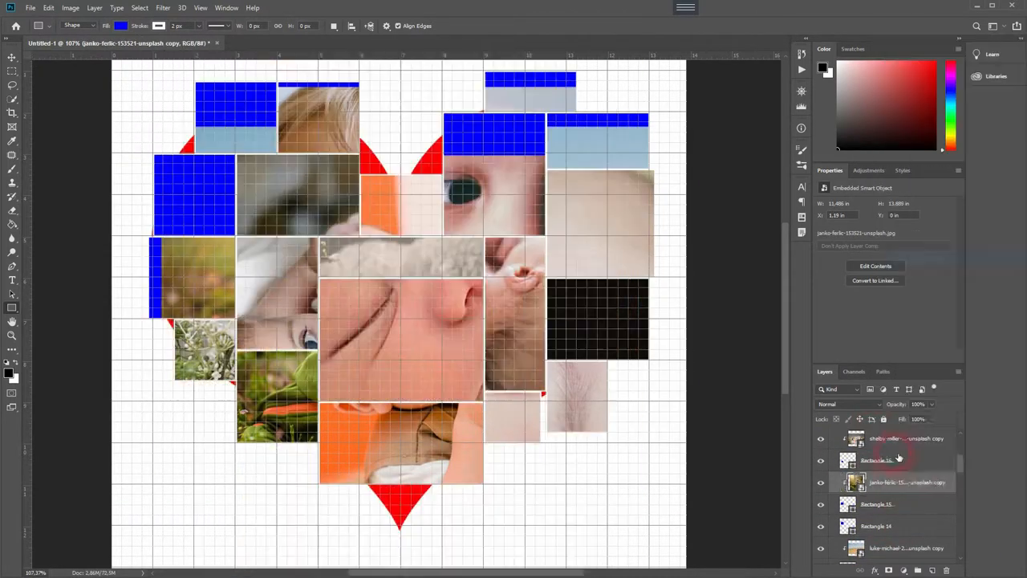
pyautogui.click(909, 531)
pyautogui.rightClick(907, 525)
pyautogui.click(894, 276)
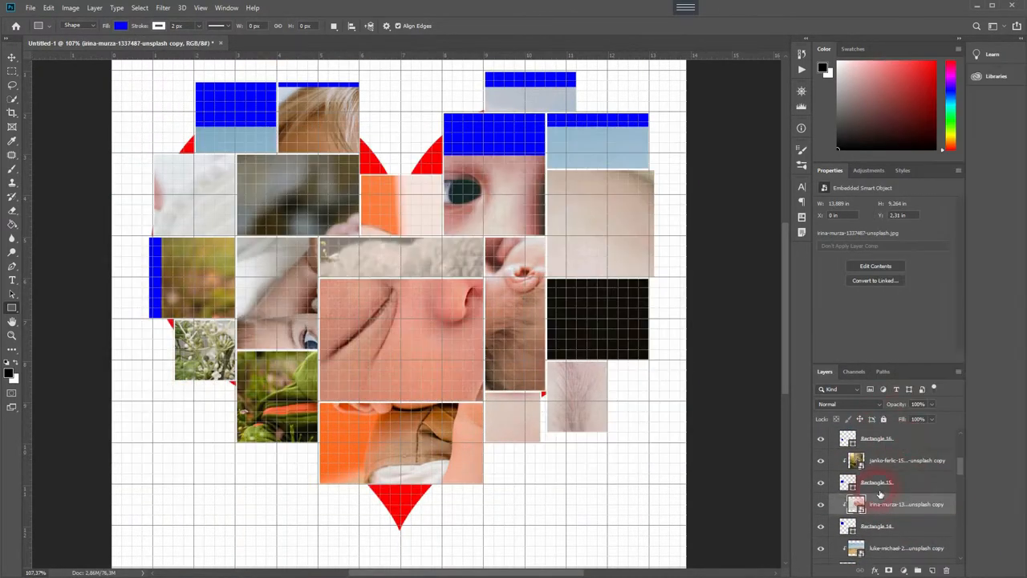
pyautogui.scroll(-2, 889, 495)
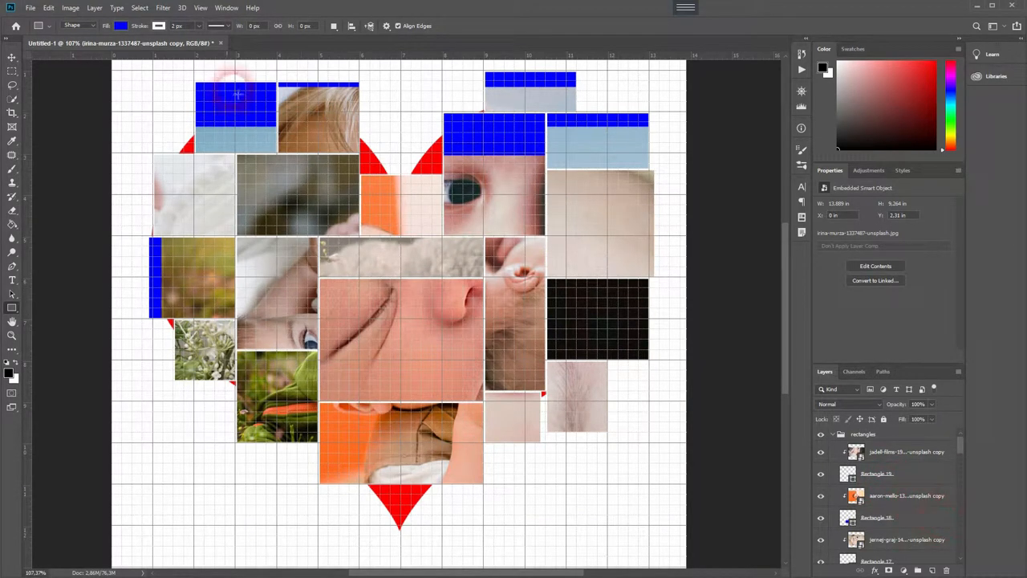
# Turn off the grid overlay from View > Show so the collage shows cleanly.
pyautogui.click(200, 7)
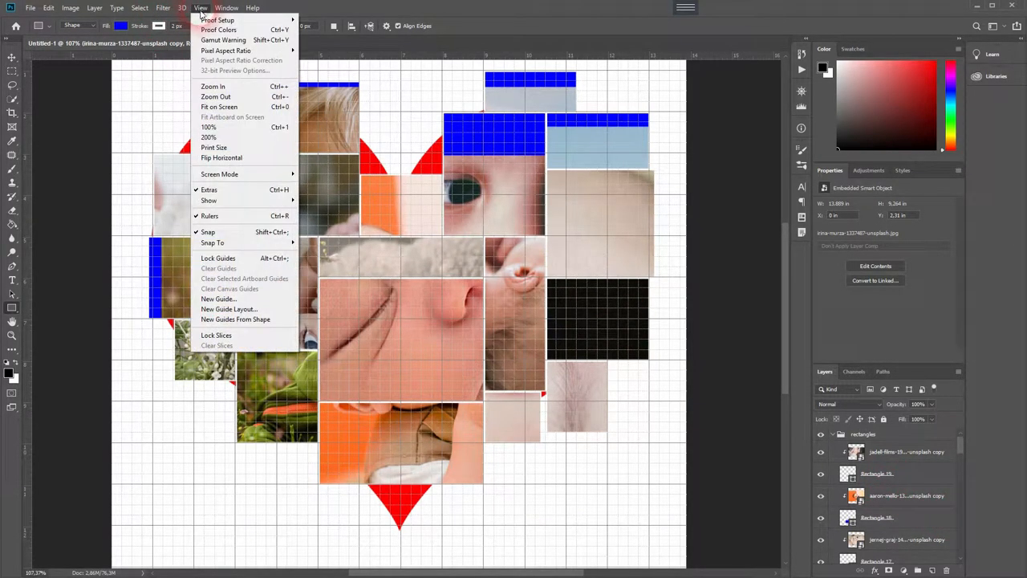
pyautogui.moveTo(241, 200)
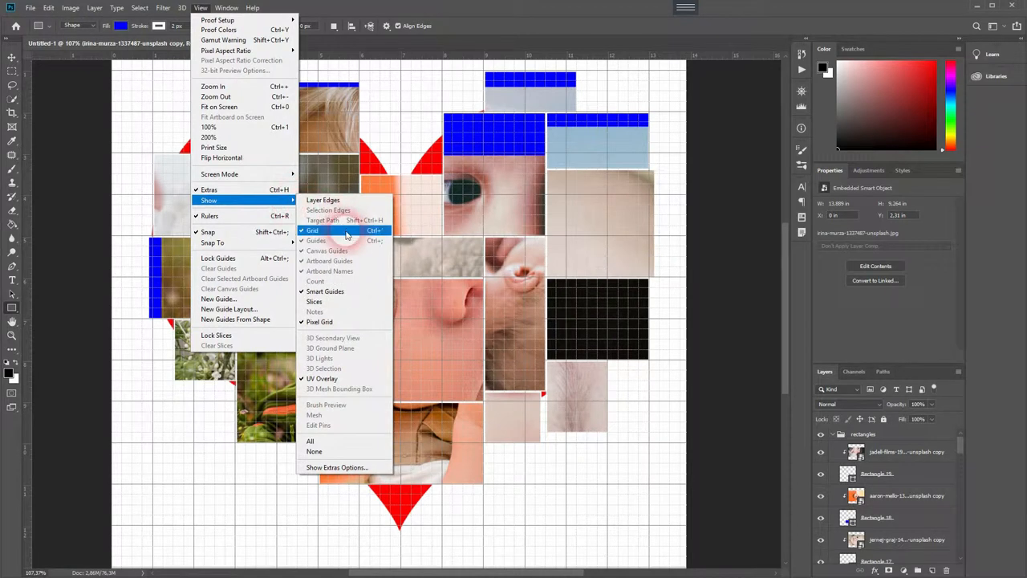
pyautogui.click(329, 233)
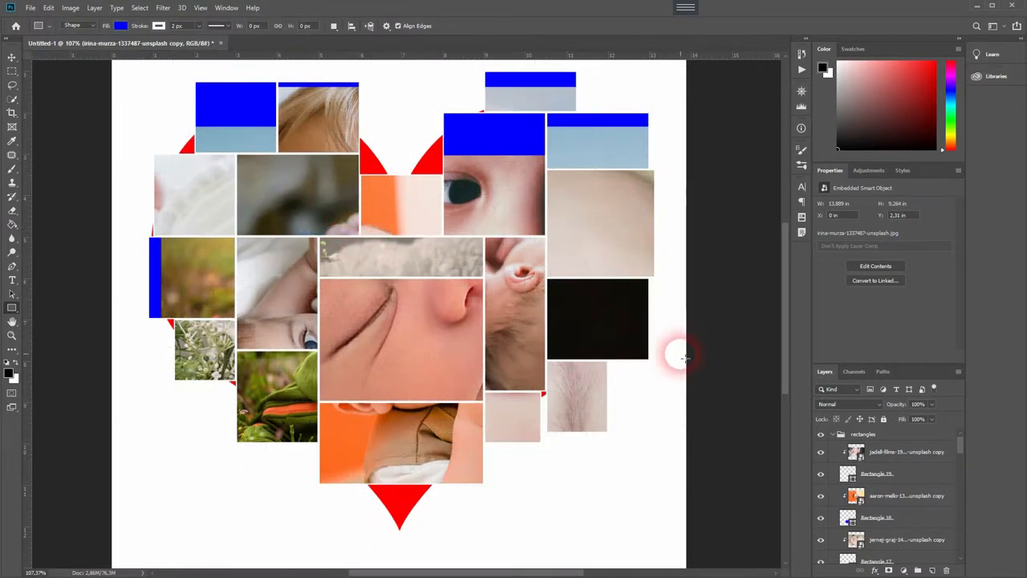
pyautogui.click(896, 451)
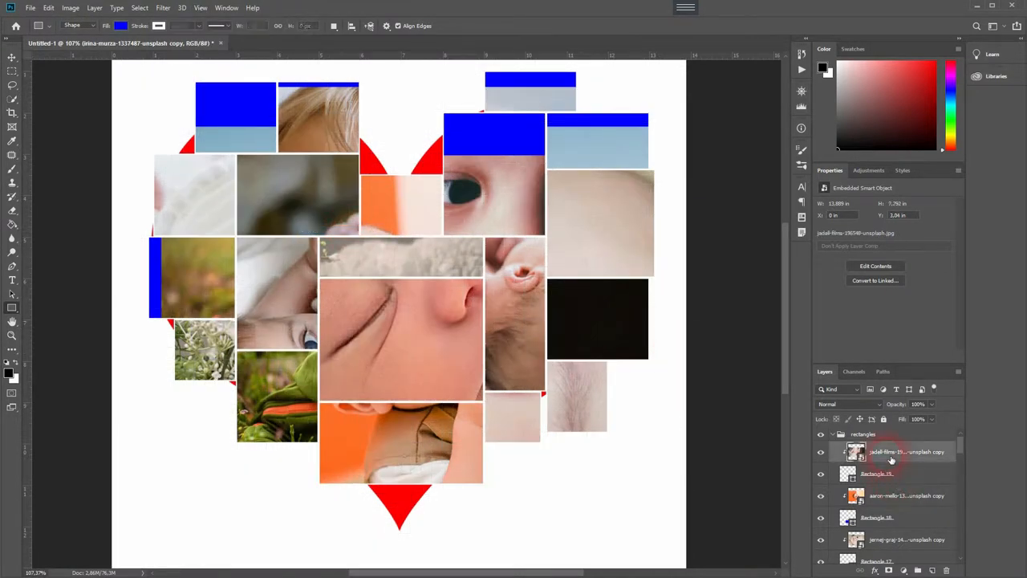
# Scale the selected photo down so it fits its tile and confirm the transform.
pyautogui.hotkey('ctrl', 't')
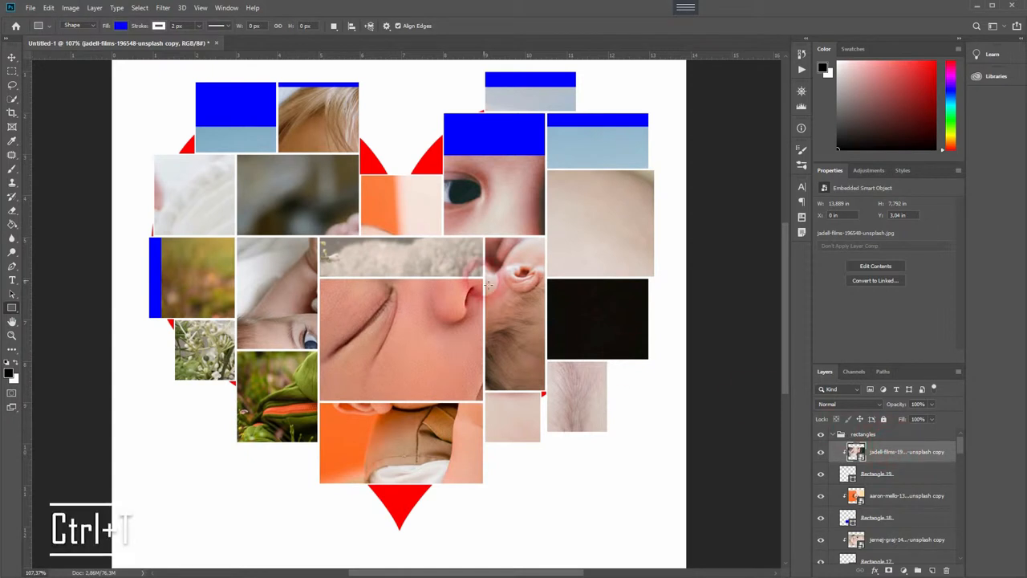
pyautogui.hotkey('ctrl', 't')
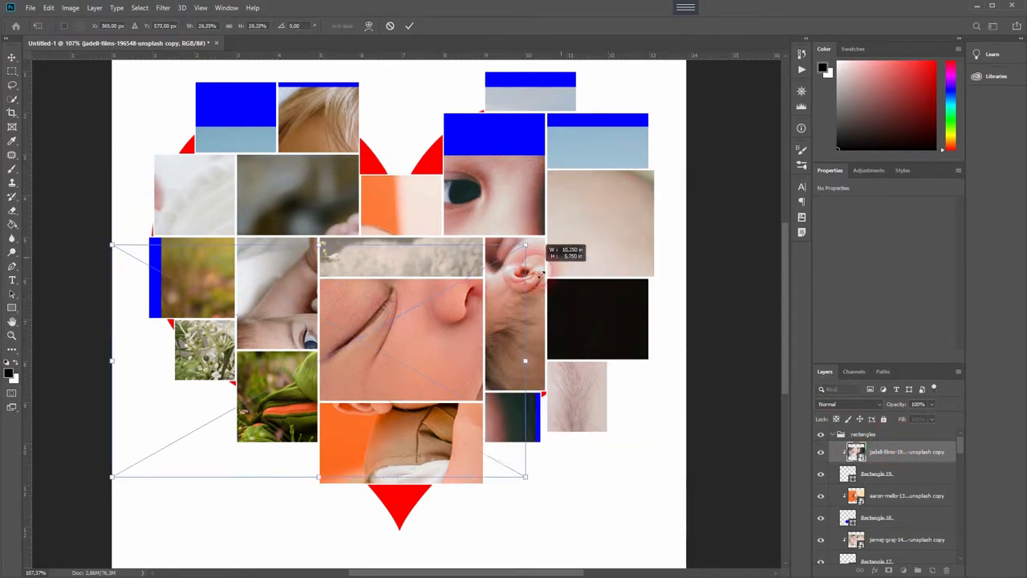
pyautogui.moveTo(633, 205); pyautogui.dragTo(552, 231)
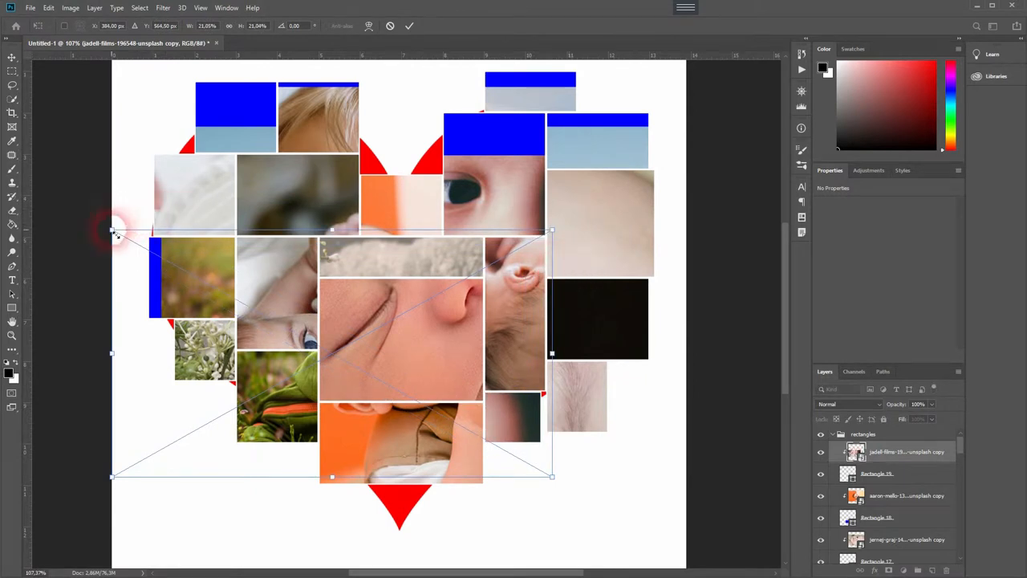
pyautogui.moveTo(112, 231); pyautogui.dragTo(428, 377)
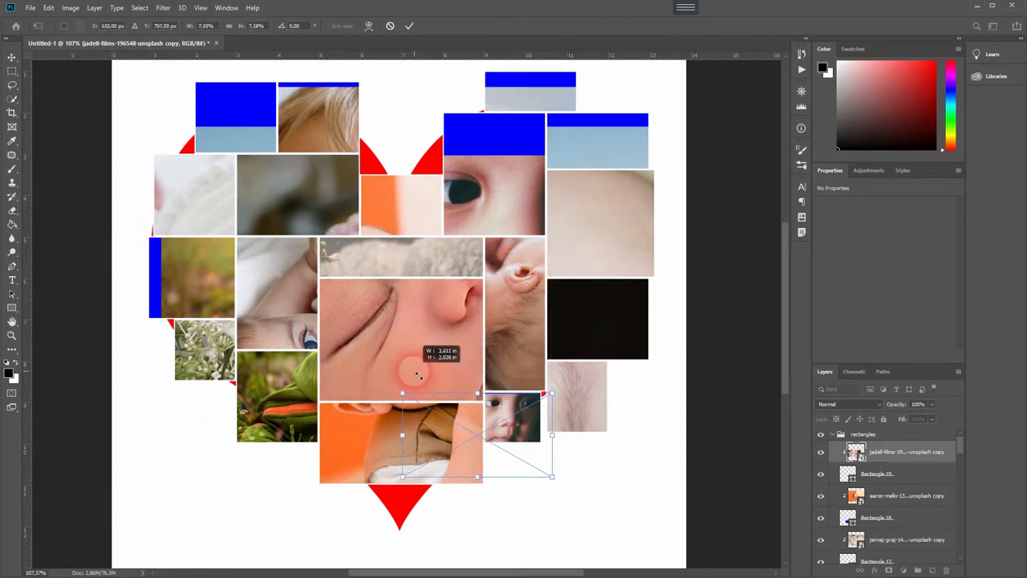
pyautogui.press('Return')
# Resize the next photo layer to fit within its tile.
pyautogui.keyDown('ctrl'); pyautogui.click(637, 408); pyautogui.keyUp('ctrl')
pyautogui.hotkey('ctrl', 't')
pyautogui.moveTo(623, 167); pyautogui.dragTo(639, 199)
pyautogui.press('Return')
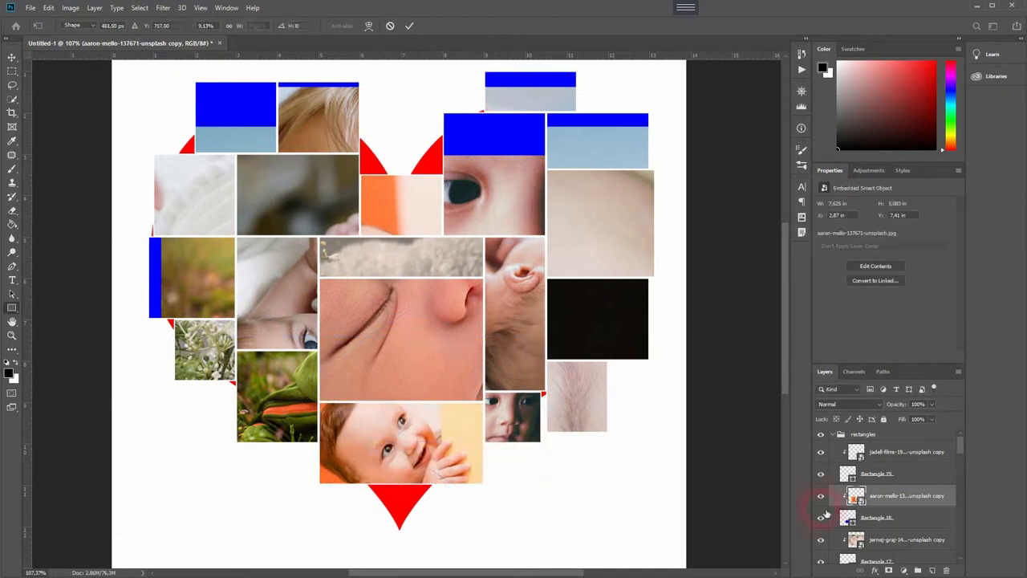
# Shrink another photo into the small lower-right tile, mirror it horizontally and confirm.
pyautogui.hotkey('alt', '[')
pyautogui.hotkey('ctrl', 't')
pyautogui.moveTo(746, 80); pyautogui.dragTo(612, 357)
pyautogui.moveTo(449, 498); pyautogui.dragTo(481, 358)
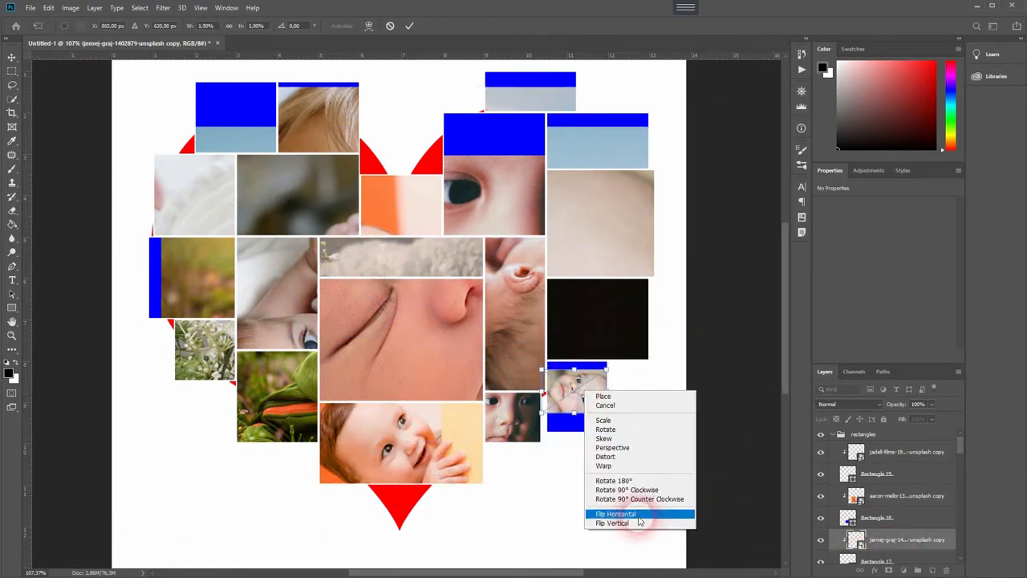
pyautogui.click(640, 514)
pyautogui.press('Return')
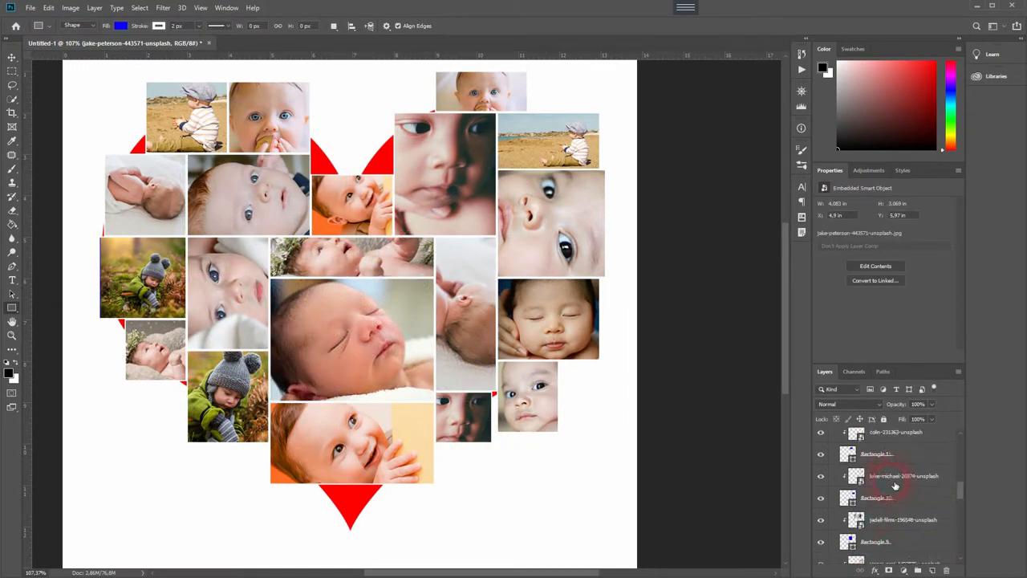
# Check the heart layer visibility, expand the rectangles group and show the grid overlay.
pyautogui.click(820, 452)
pyautogui.click(820, 452)
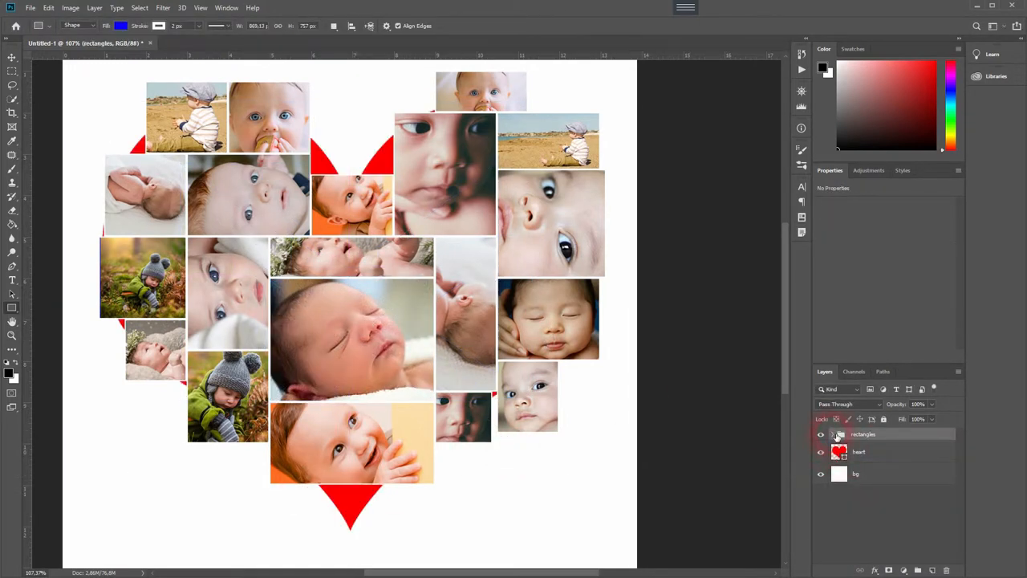
pyautogui.click(832, 434)
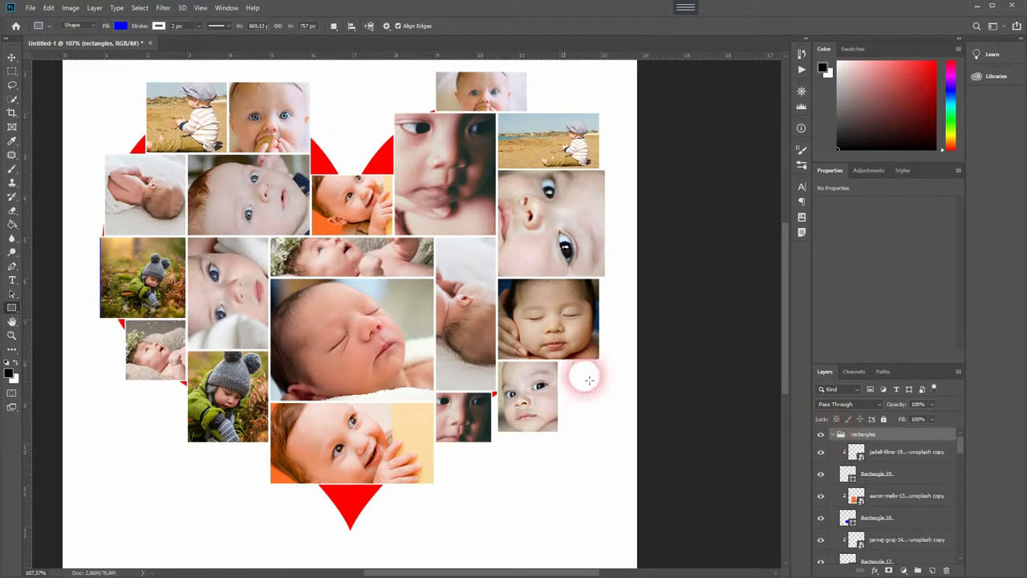
pyautogui.click(201, 8)
pyautogui.moveTo(241, 199)
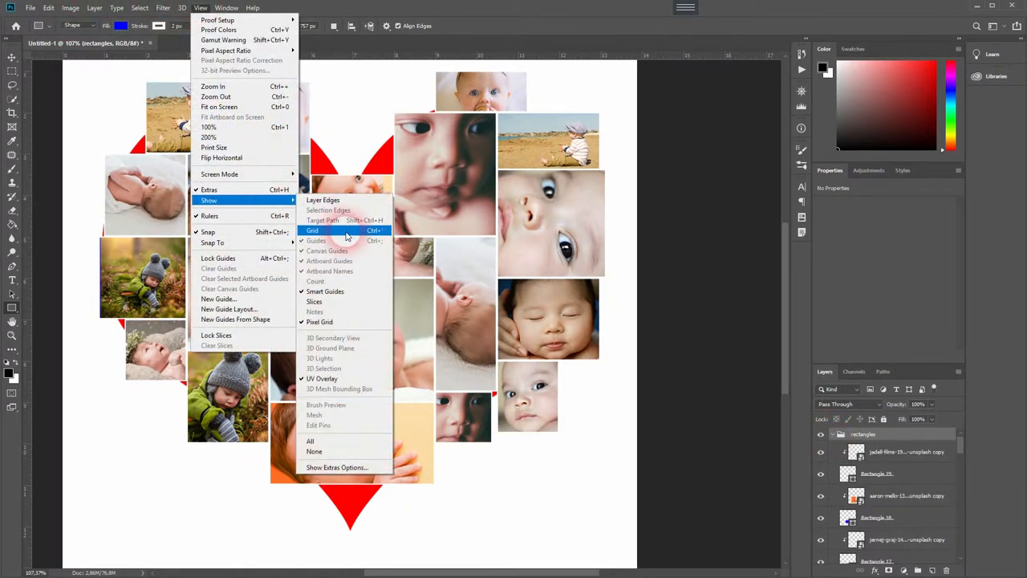
pyautogui.click(312, 230)
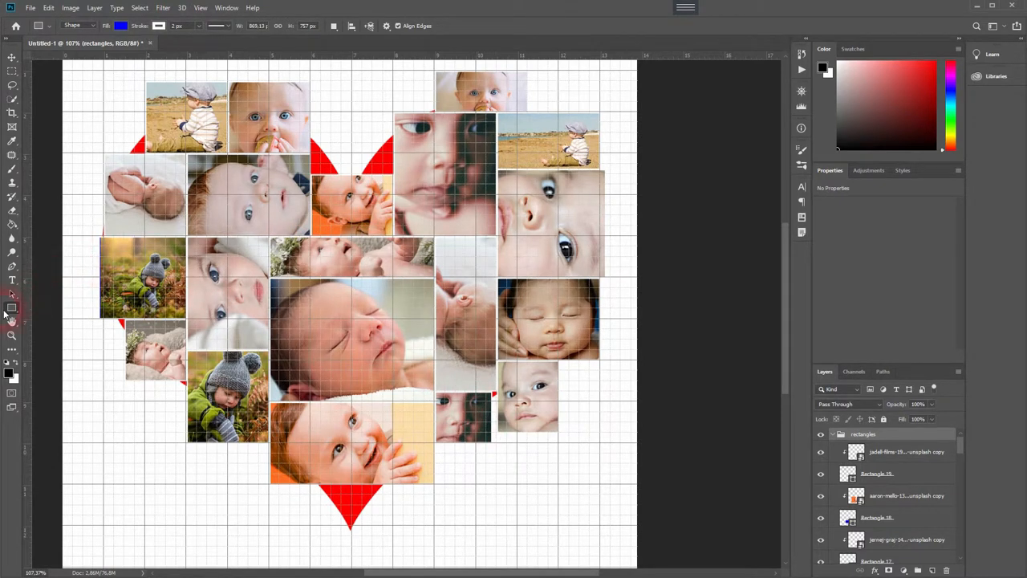
# Draw three blue rectangle tiles: one at the heart's bottom, two small ones in its top notch.
pyautogui.click(899, 454)
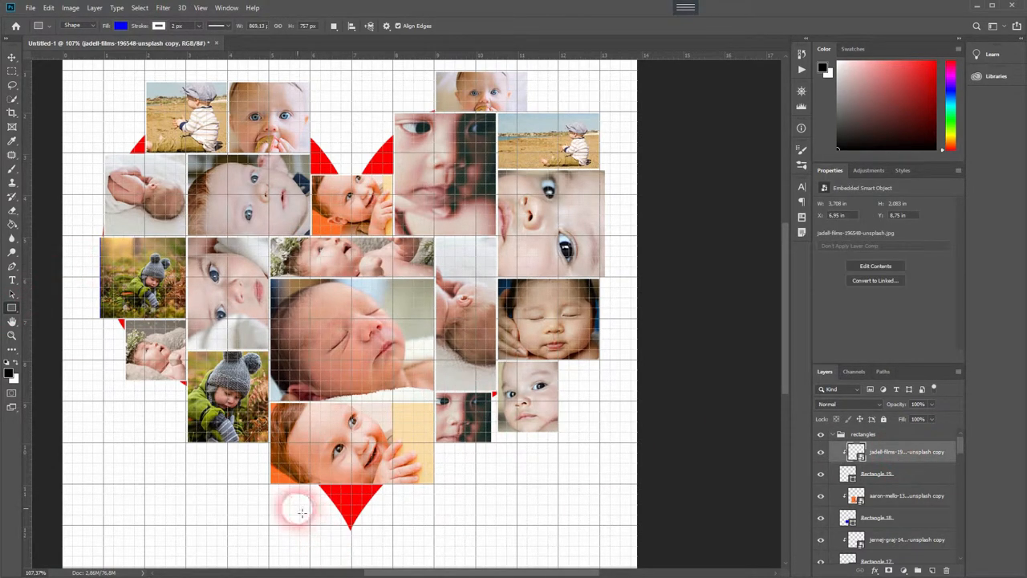
pyautogui.moveTo(315, 486); pyautogui.dragTo(393, 536)
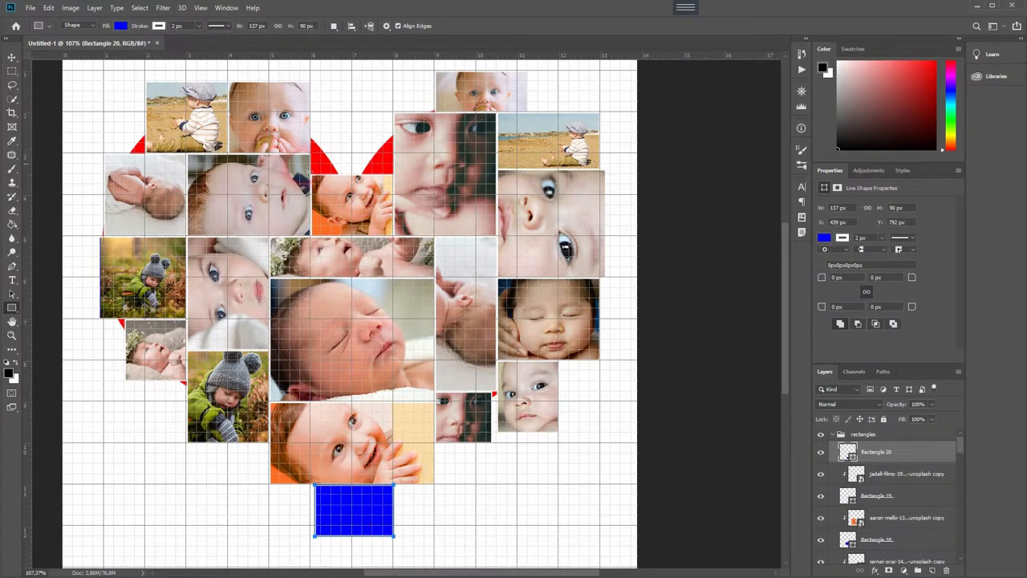
pyautogui.moveTo(312, 133); pyautogui.dragTo(341, 173)
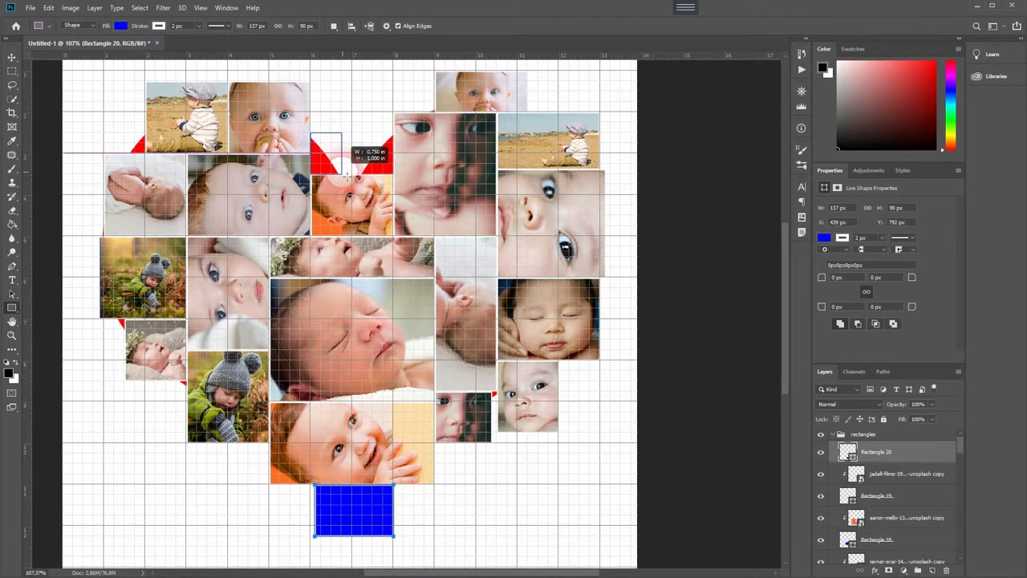
pyautogui.moveTo(363, 135); pyautogui.dragTo(393, 173)
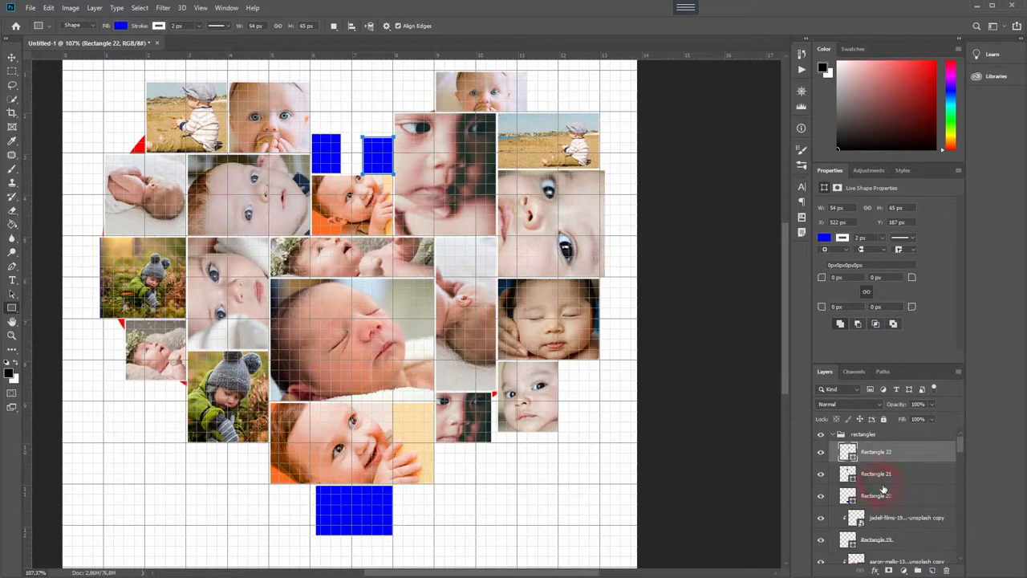
# Duplicate a baby photo layer, move it above Rectangle 20 and clip it into that tile.
pyautogui.click(14, 59)
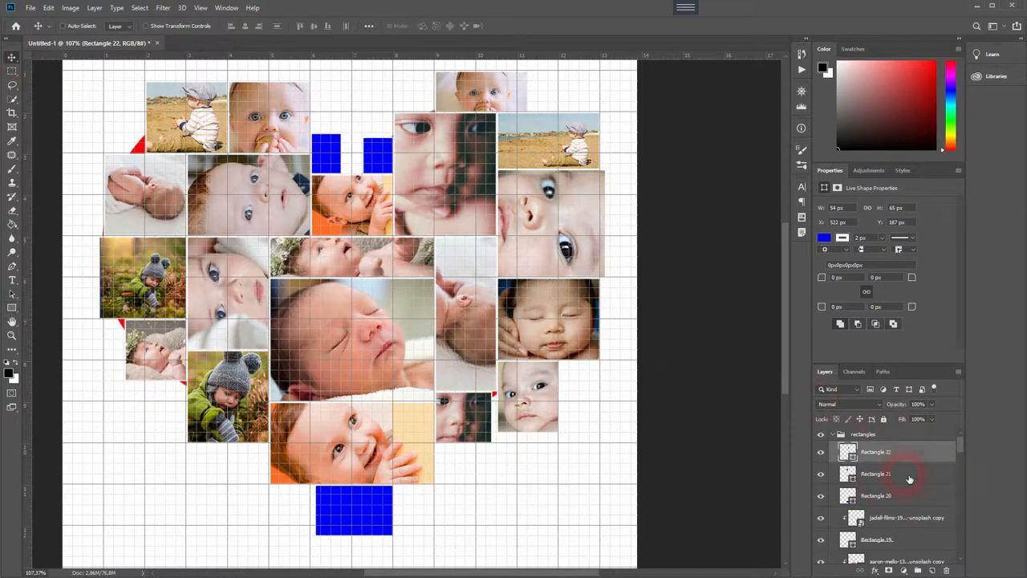
pyautogui.click(896, 520)
pyautogui.scroll(-2, 895, 519)
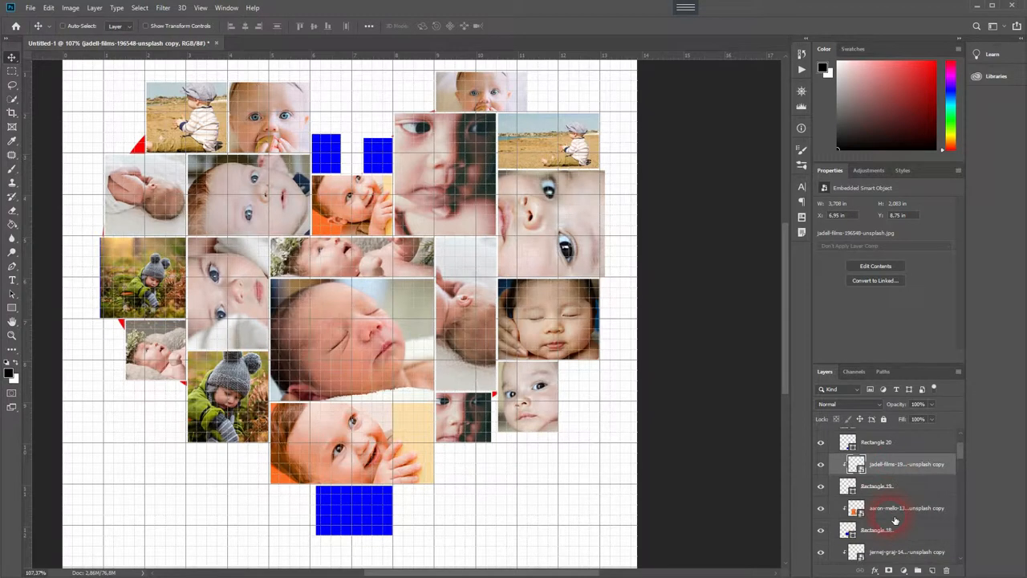
pyautogui.scroll(2, 895, 519)
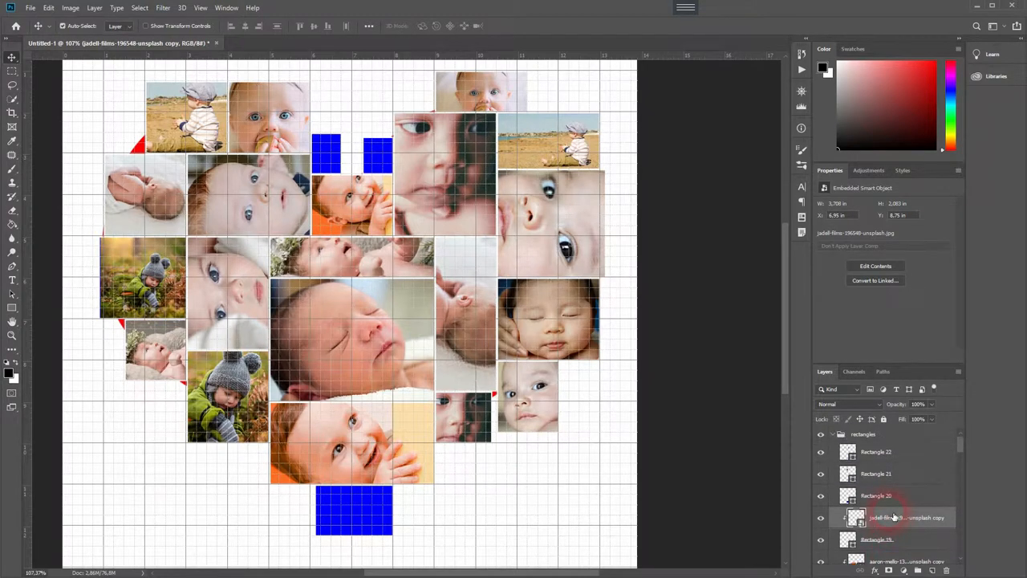
pyautogui.hotkey('ctrl', 'j')
pyautogui.moveTo(886, 519); pyautogui.dragTo(882, 486)
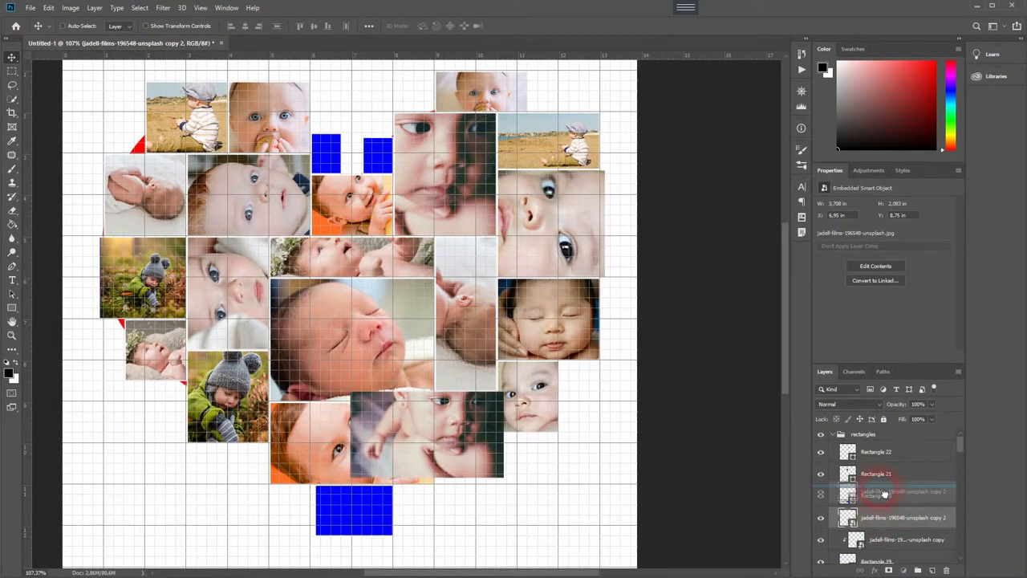
pyautogui.rightClick(882, 495)
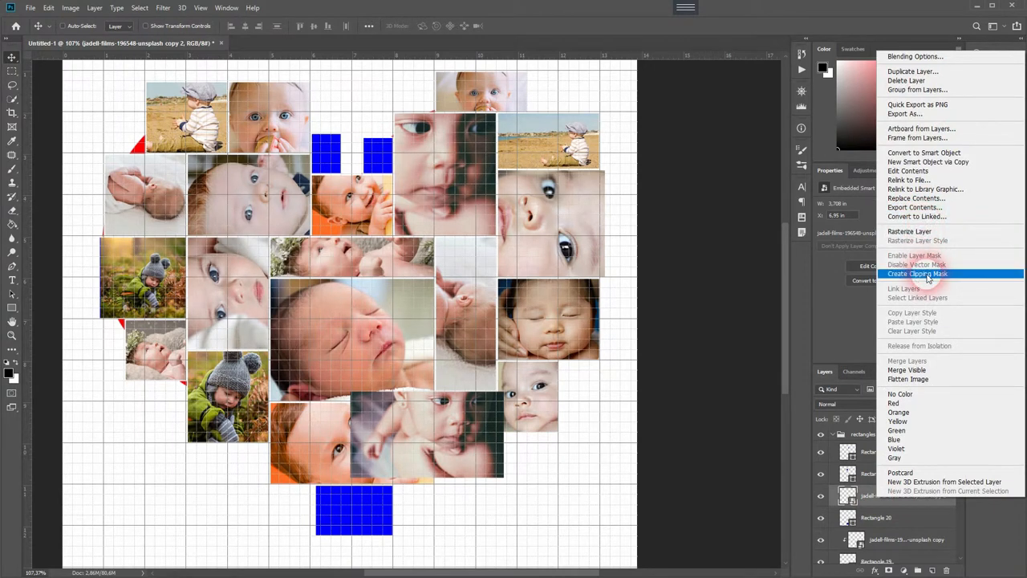
pyautogui.click(917, 274)
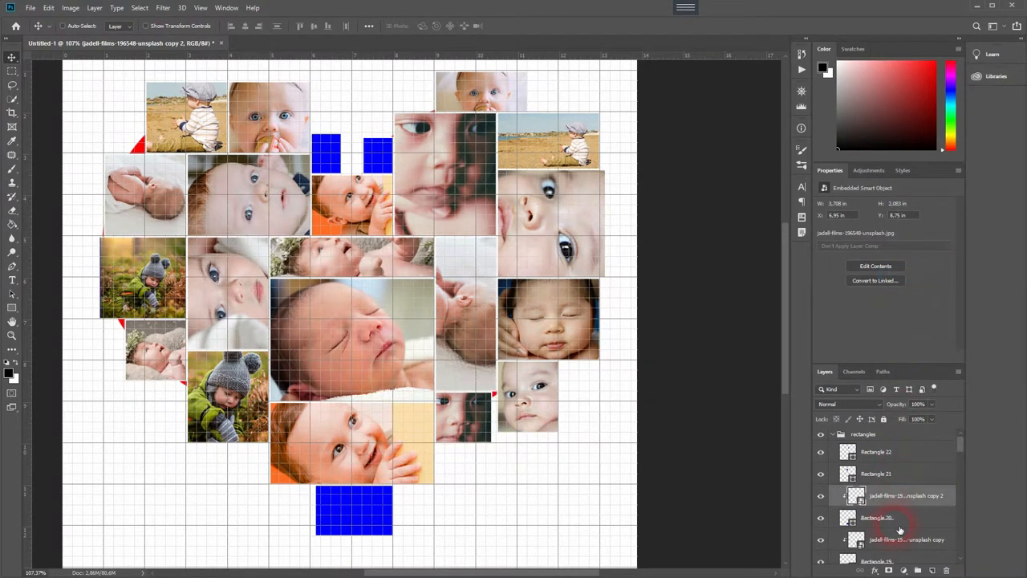
pyautogui.scroll(-3, 898, 530)
# Duplicate another baby photo layer and move the copy to the top of the group.
pyautogui.click(886, 506)
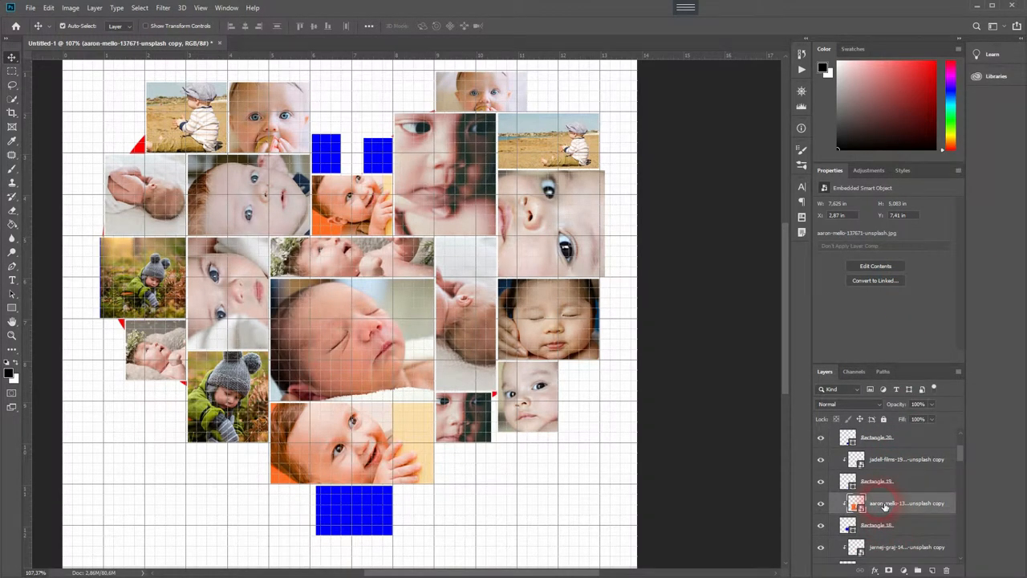
pyautogui.hotkey('ctrl', 'j')
pyautogui.moveTo(885, 506); pyautogui.dragTo(889, 433)
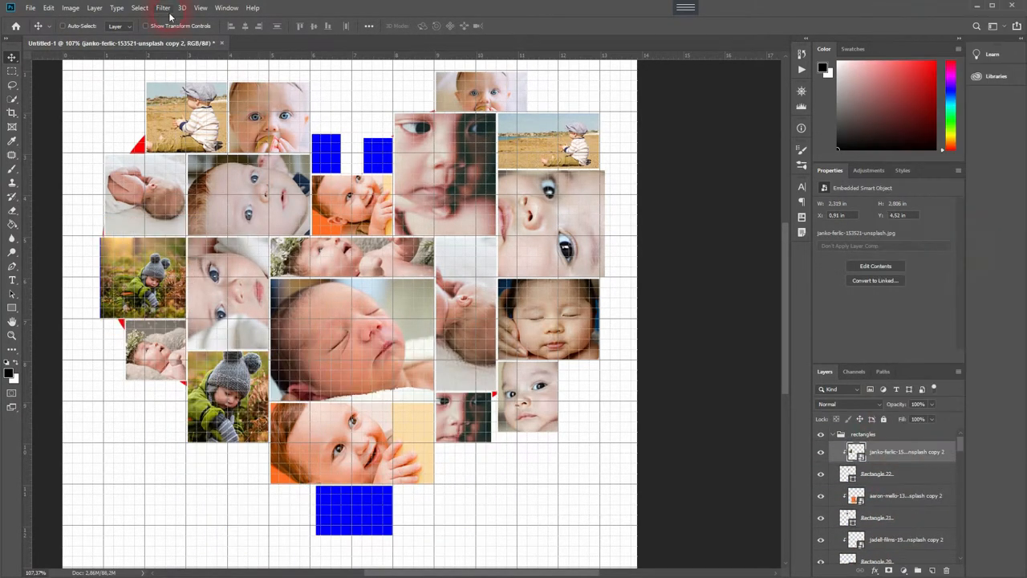
# Hide the grid, clip the photo copy into Rectangle 21 and shrink it to fit the small top tile.
pyautogui.click(200, 7)
pyautogui.click(337, 225)
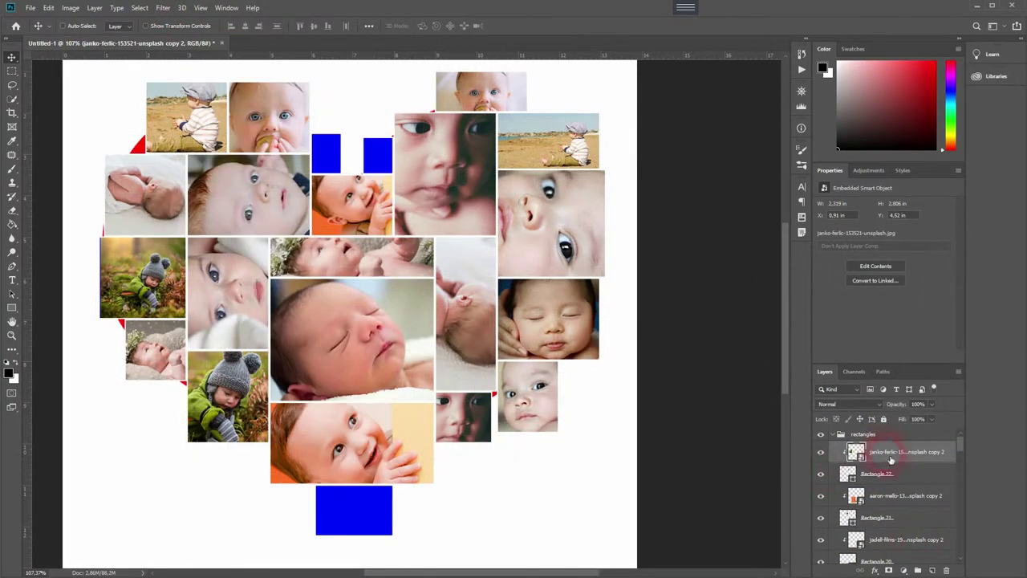
pyautogui.keyDown('alt'); pyautogui.click(825, 507); pyautogui.keyUp('alt')
pyautogui.hotkey('ctrl', 't')
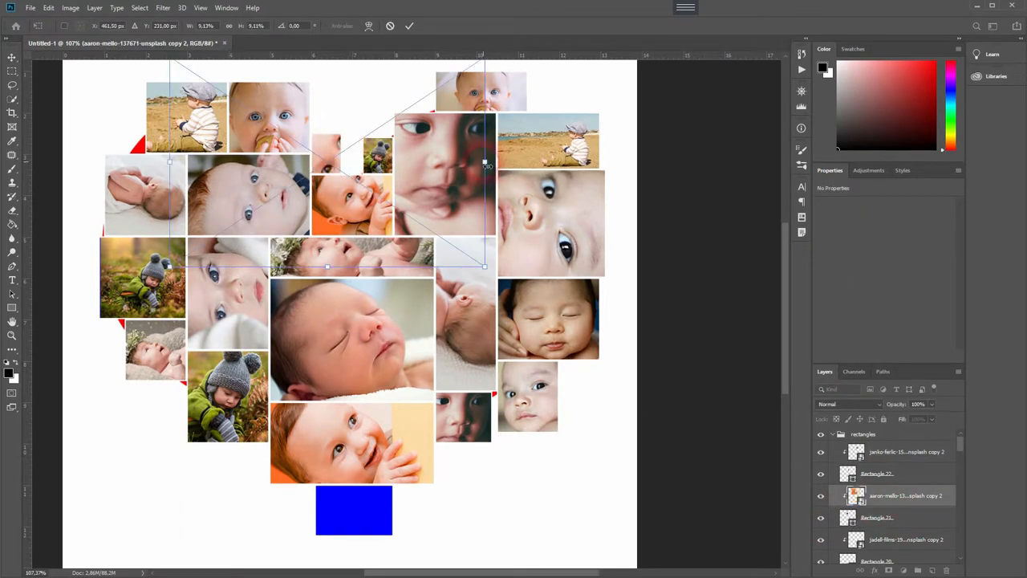
pyautogui.moveTo(486, 165)
pyautogui.mouseDown()
pyautogui.moveTo(337, 169)
pyautogui.moveTo(271, 120)
pyautogui.mouseUp()
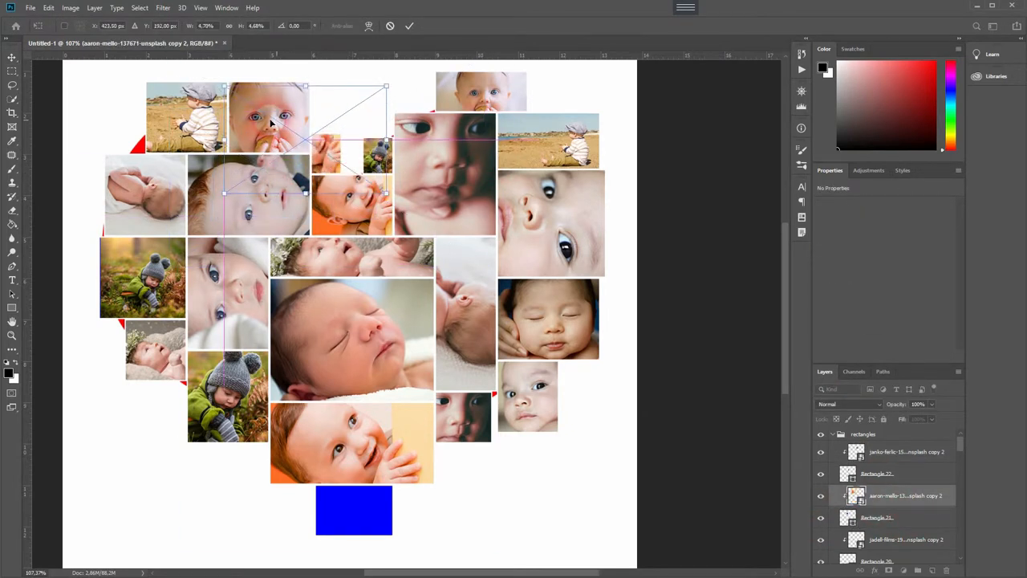
pyautogui.moveTo(225, 193)
pyautogui.mouseDown()
pyautogui.moveTo(327, 168)
pyautogui.moveTo(326, 189)
pyautogui.mouseUp()
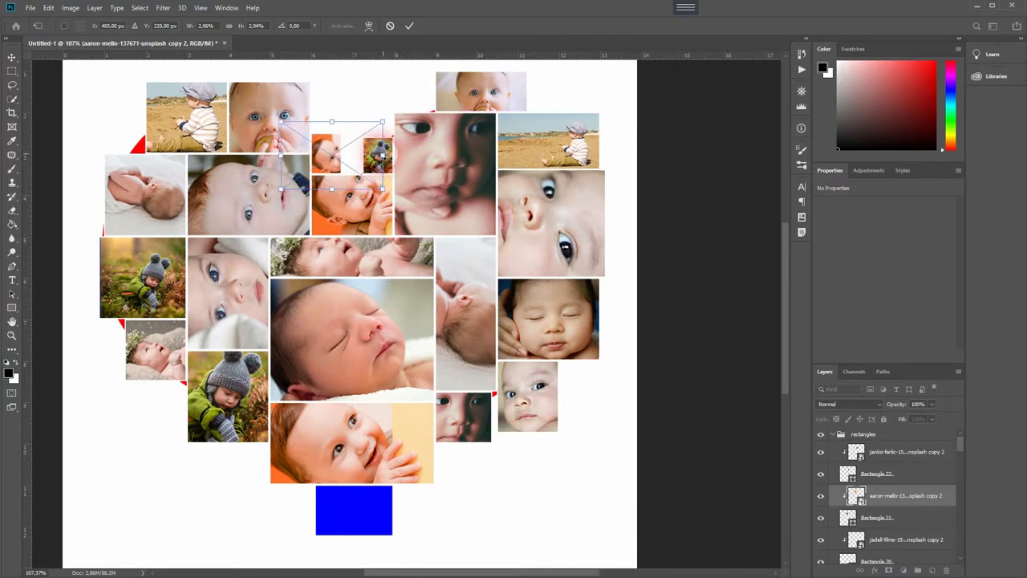
pyautogui.moveTo(383, 122); pyautogui.dragTo(362, 129)
pyautogui.press('Return')
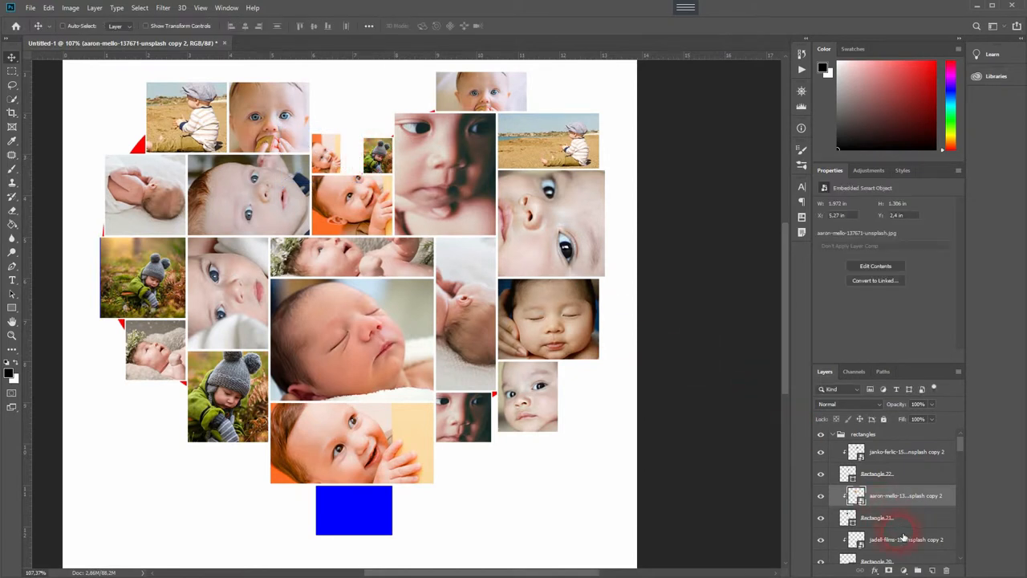
# Move the other photo copy down over the bottom blue tile and confirm.
pyautogui.click(900, 540)
pyautogui.hotkey('ctrl', 't')
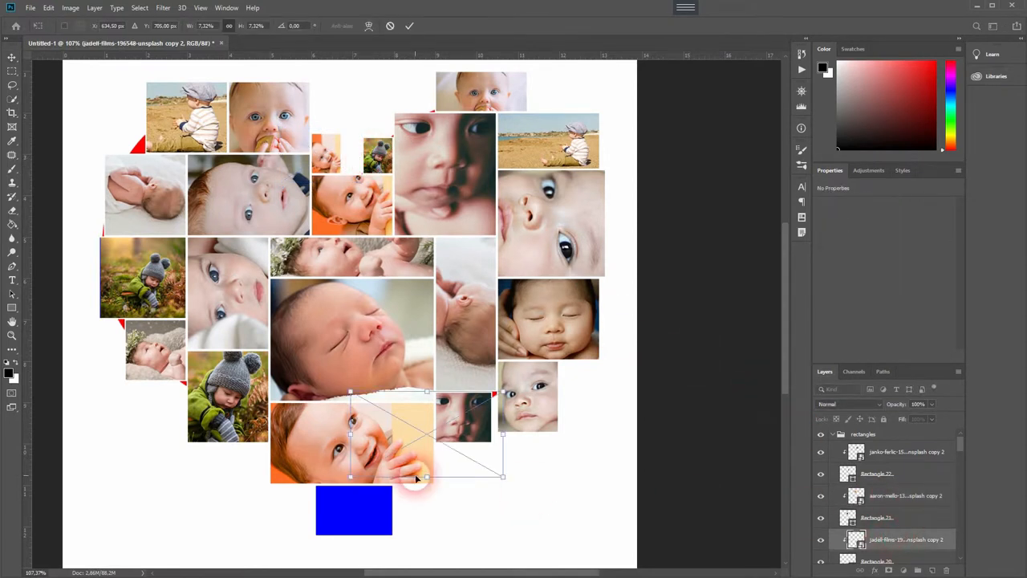
pyautogui.moveTo(449, 449)
pyautogui.mouseDown()
pyautogui.moveTo(378, 495)
pyautogui.moveTo(369, 514)
pyautogui.mouseUp()
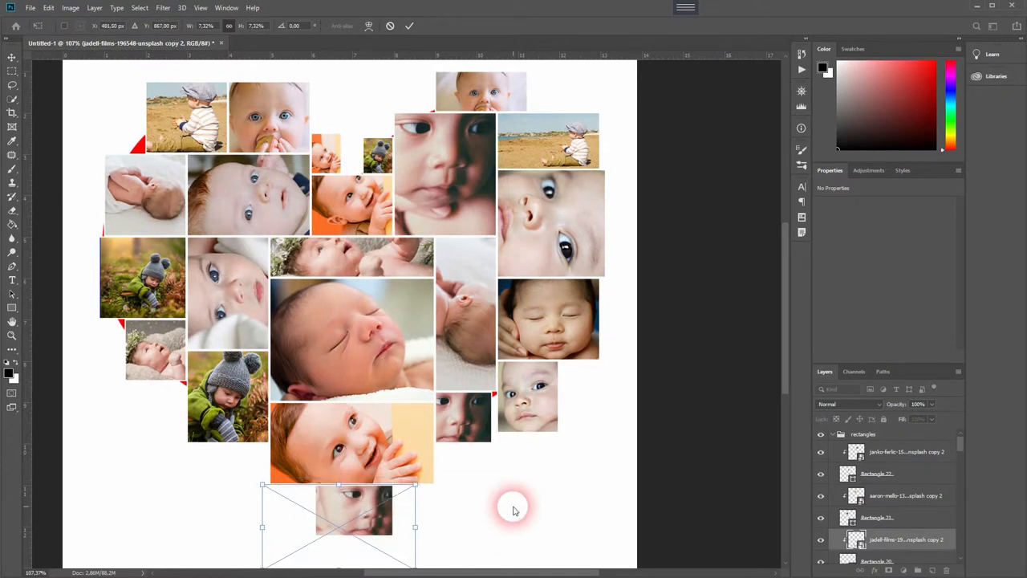
pyautogui.press('Return')
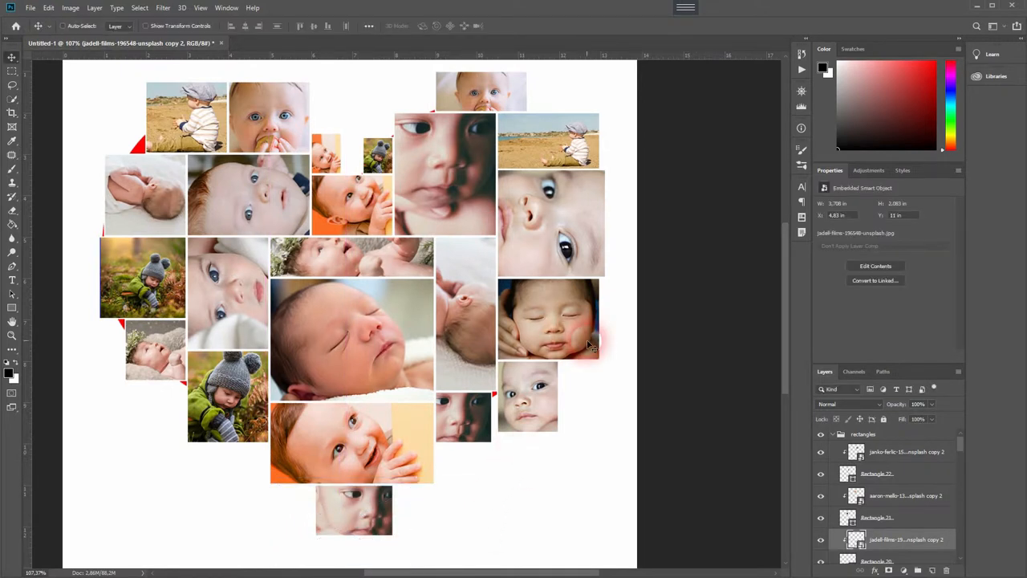
pyautogui.scroll(-5, 882, 488)
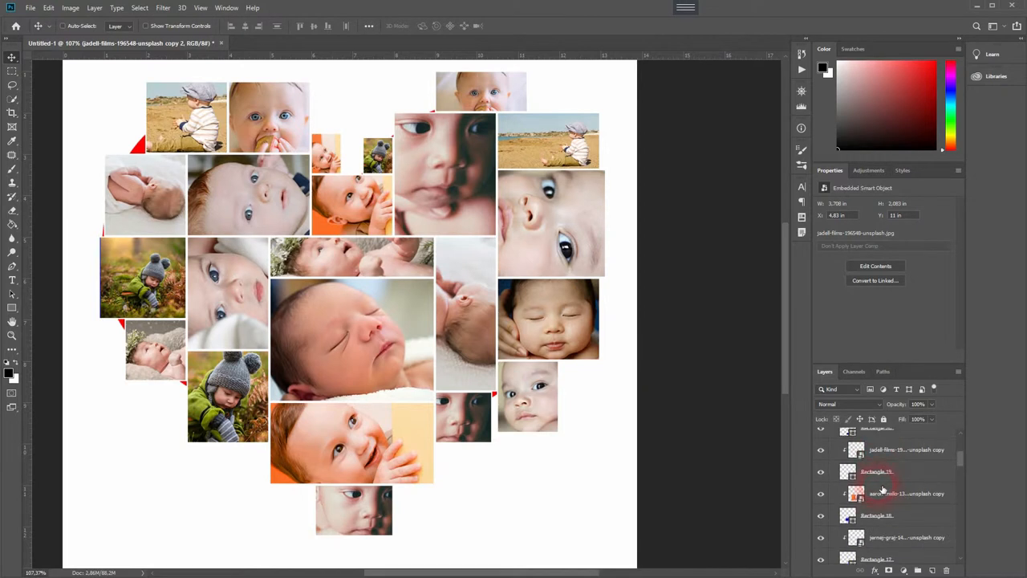
pyautogui.scroll(3, 882, 494)
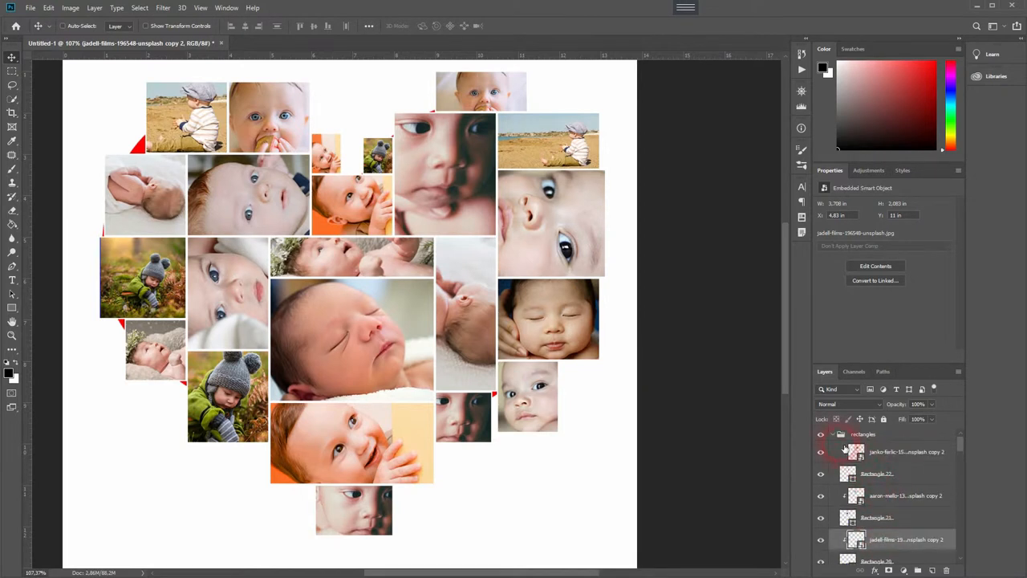
# Load the heart shape as a selection and add it as a layer mask on the rectangles group.
pyautogui.click(837, 434)
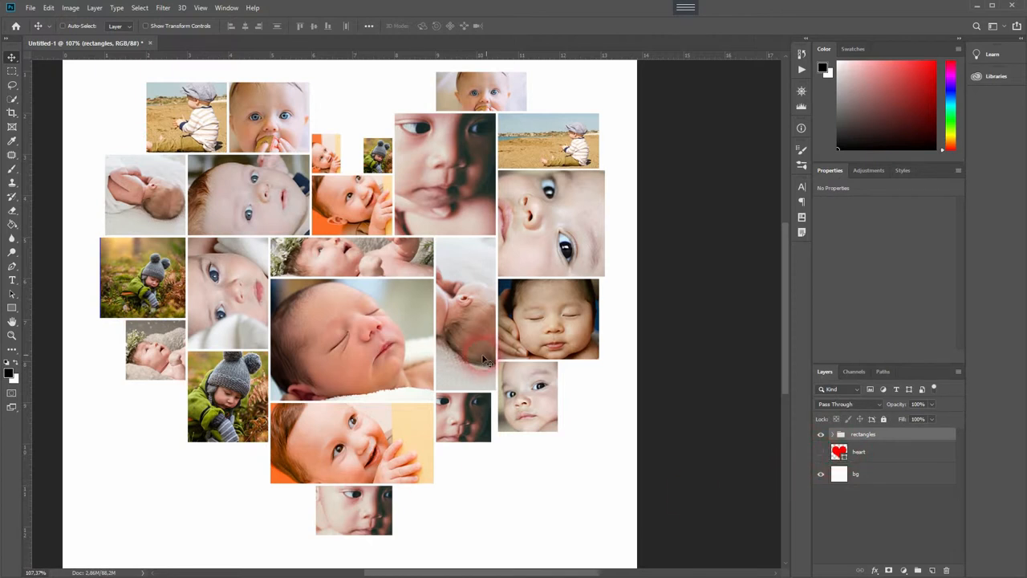
pyautogui.click(520, 393)
pyautogui.click(899, 455)
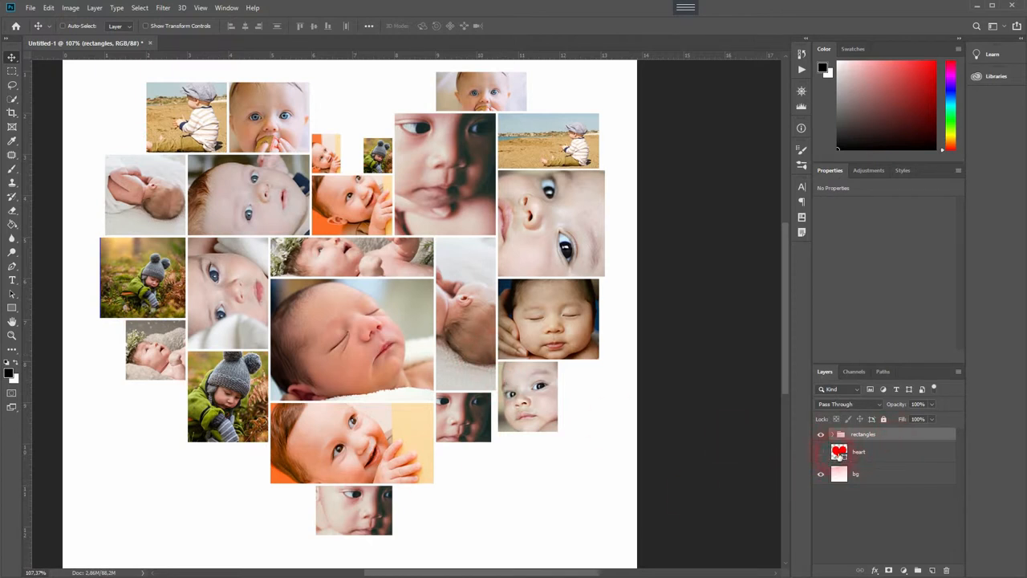
pyautogui.keyDown('ctrl'); pyautogui.click(839, 454); pyautogui.keyUp('ctrl')
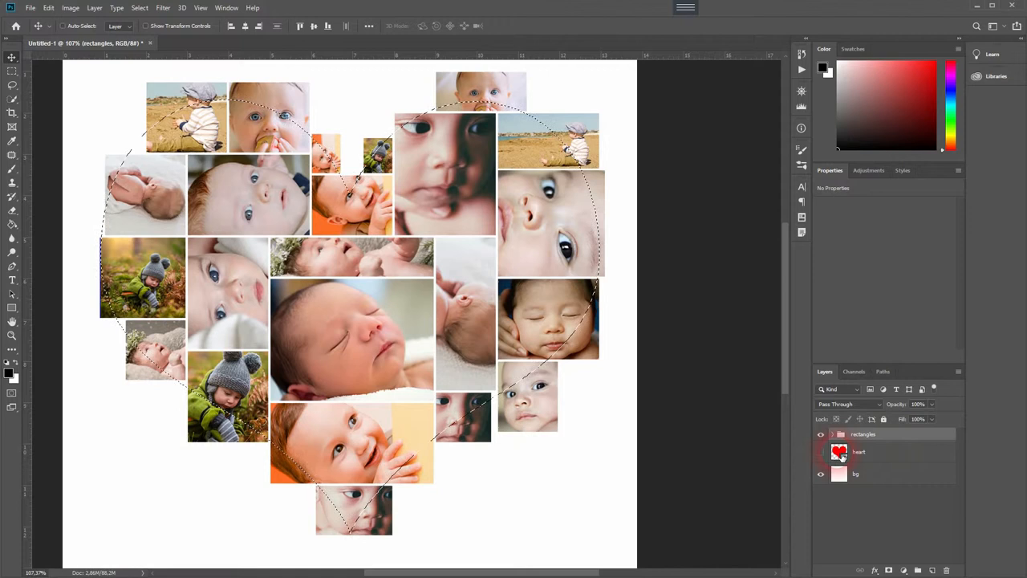
pyautogui.click(888, 570)
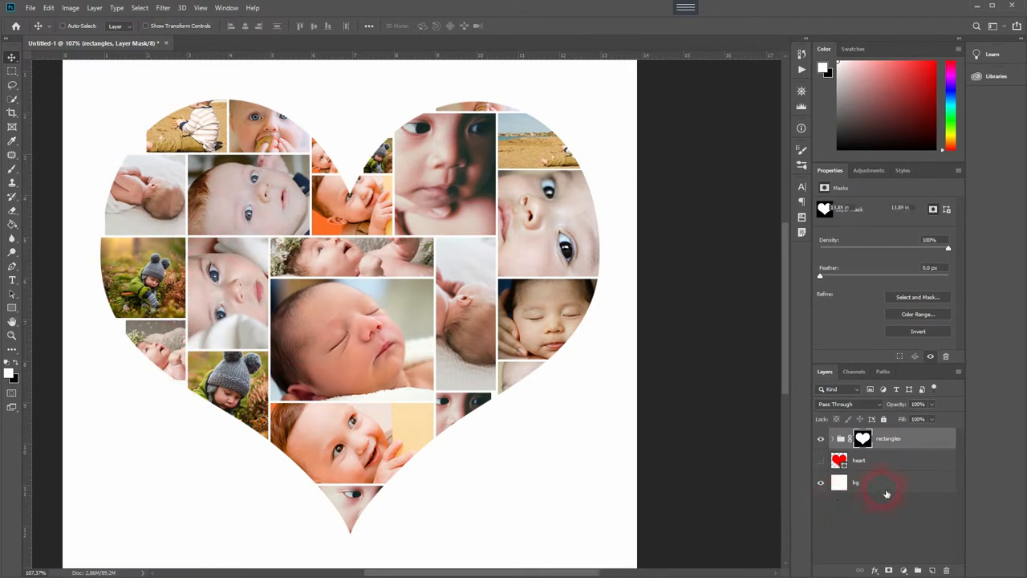
pyautogui.click(886, 485)
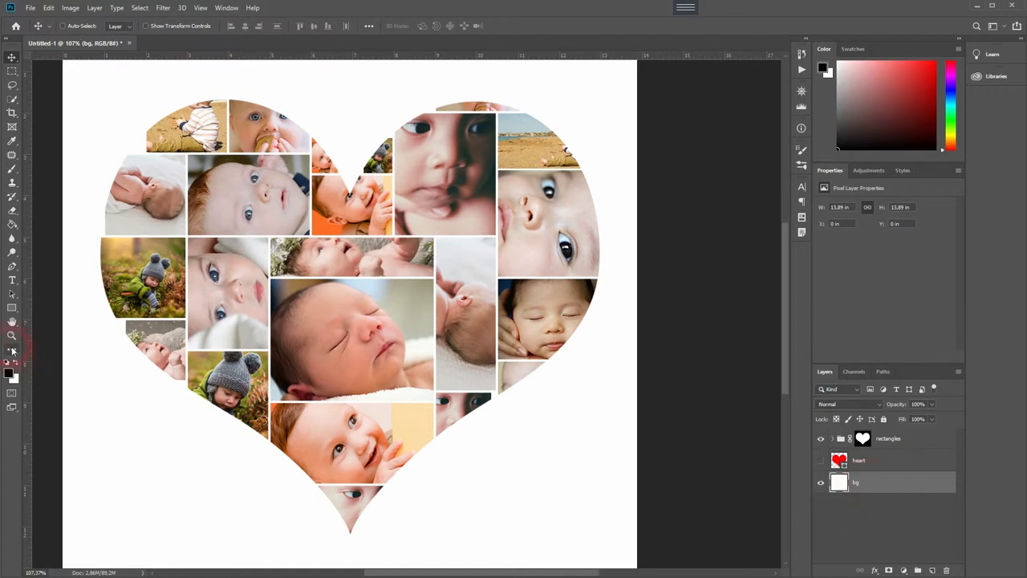
# Fill the bg layer with black using the Paint Bucket, then select the heart layer.
pyautogui.click(18, 228)
pyautogui.click(120, 394)
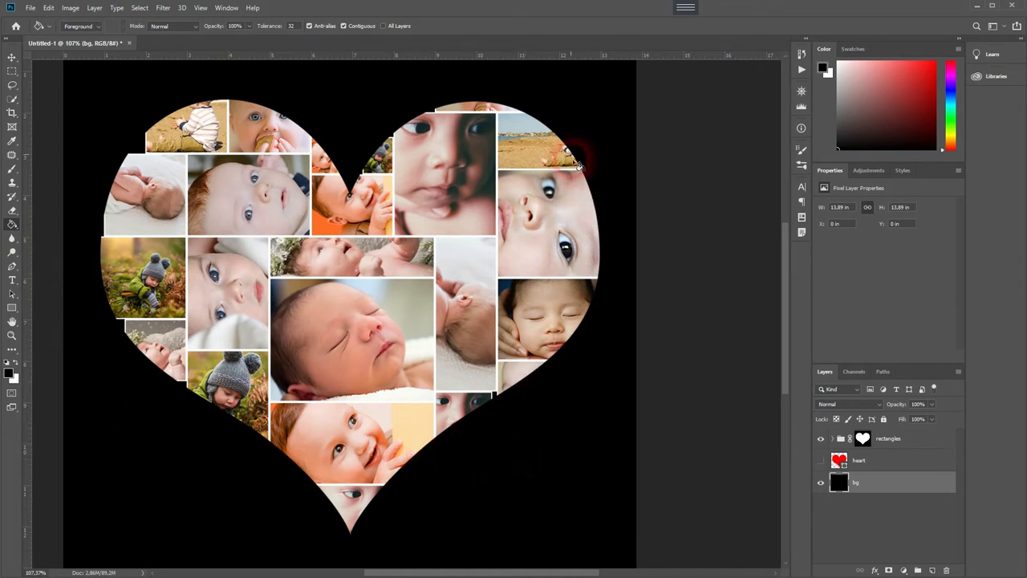
pyautogui.click(884, 469)
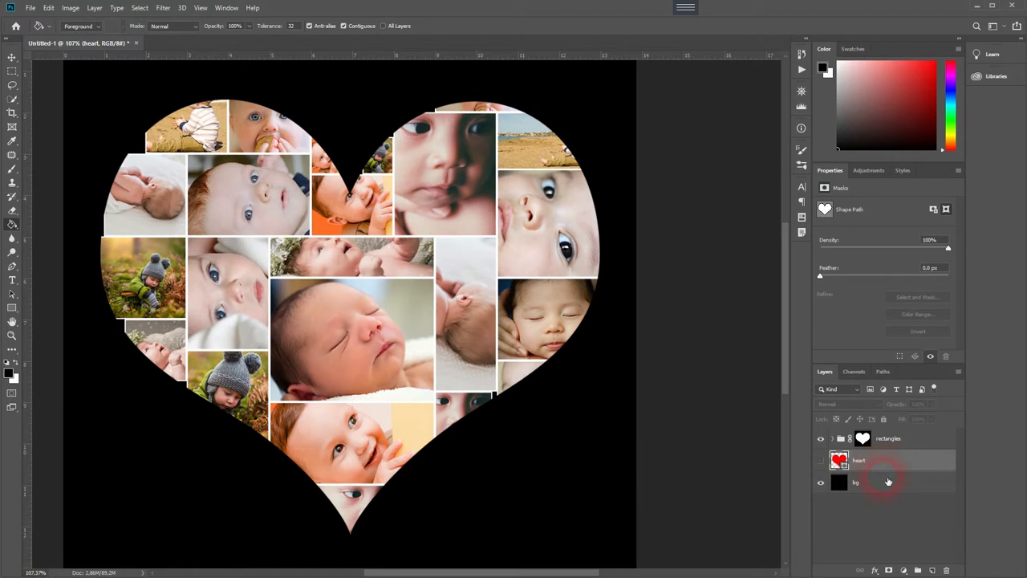